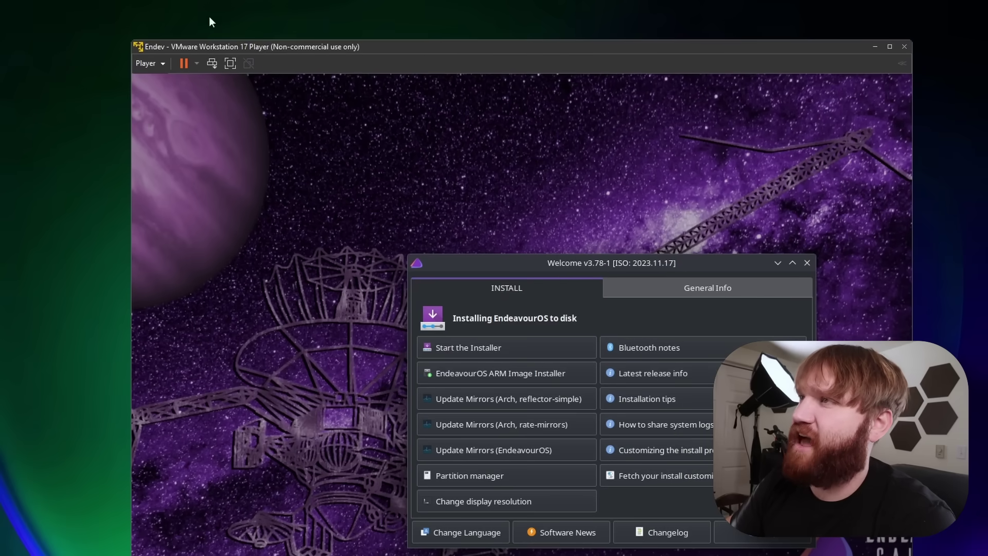
- Switch VMware Player to full screen so the EndeavourOS live desktop fills the display
left_click(230, 62)
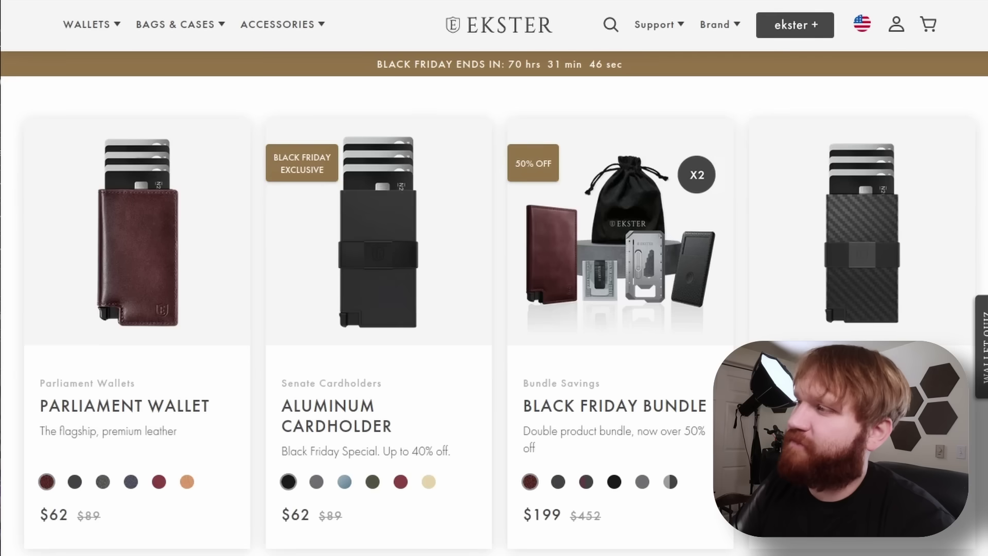
scroll(494, 309, "down", 3)
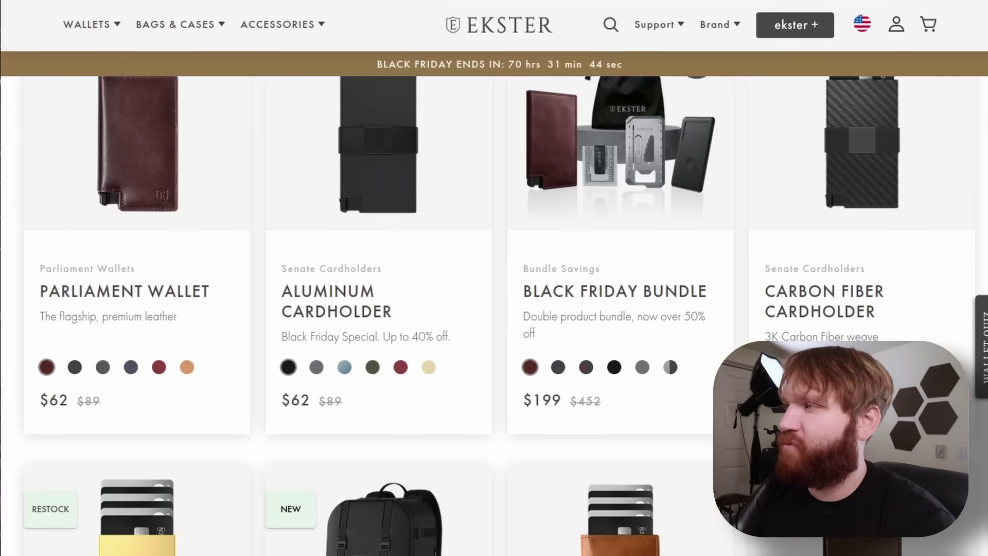
scroll(661, 439, "up", 3)
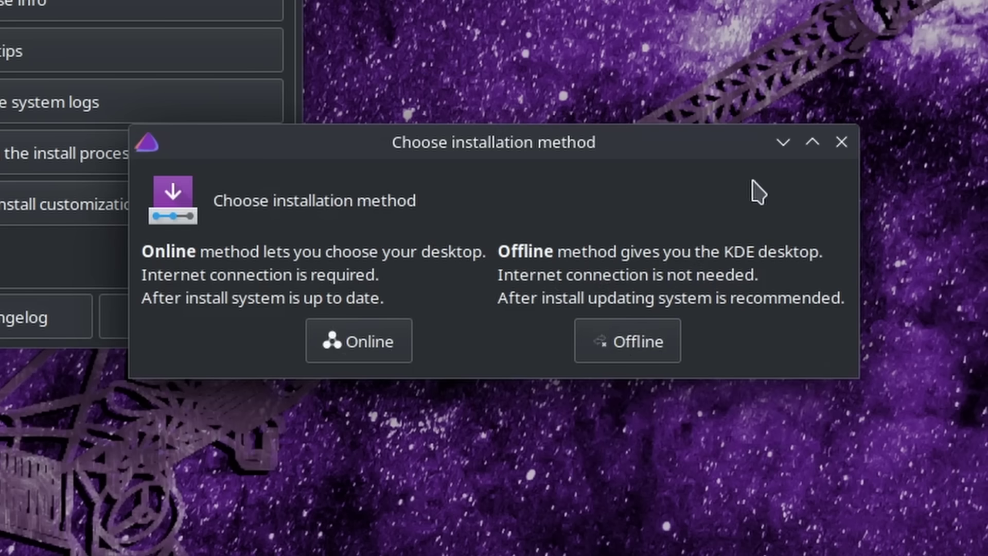
- Choose the Online installation method to launch the EndeavourOS Galileo installer
left_click(344, 344)
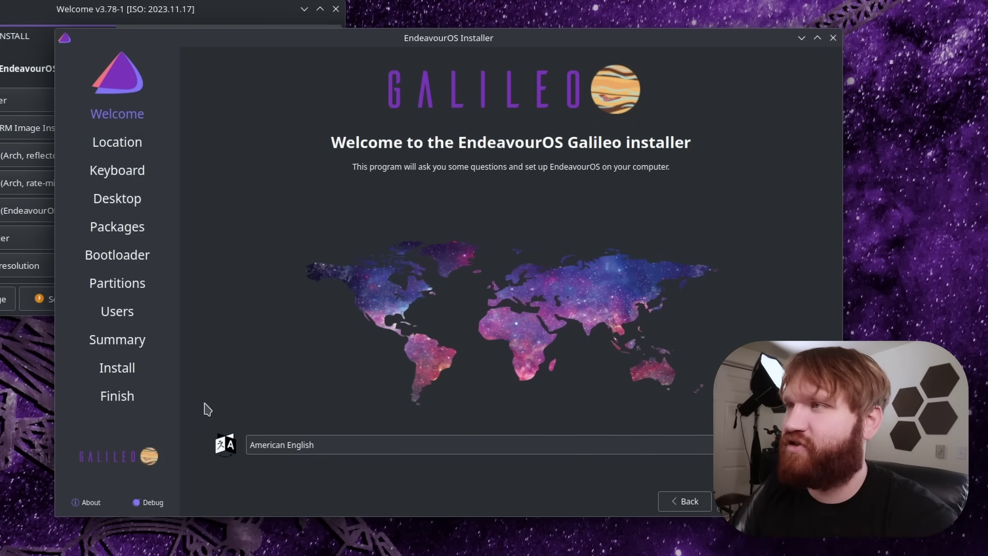
- Advance past the Welcome and Location pages and select Plasma KDE as the desktop
key("alt+n")
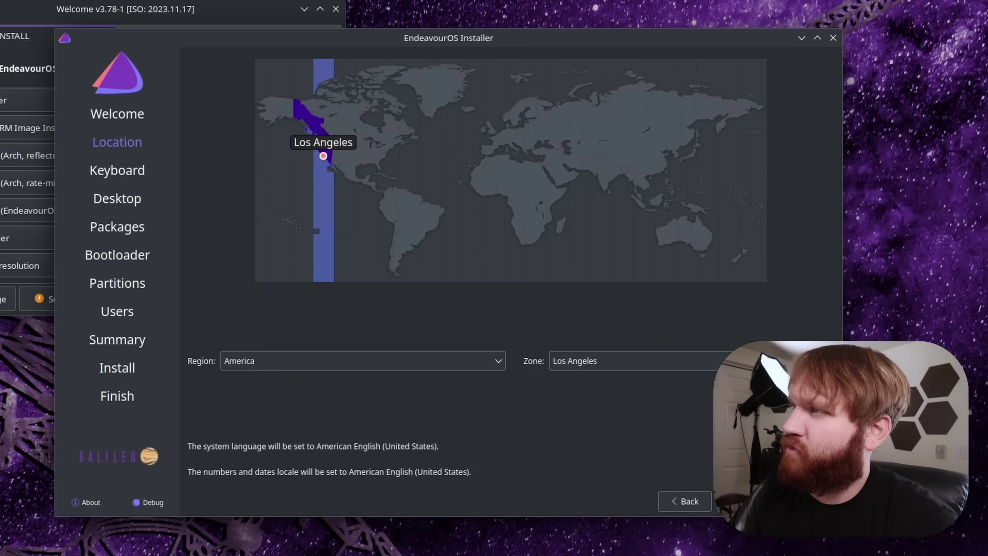
key("alt+n")
key("alt+n")
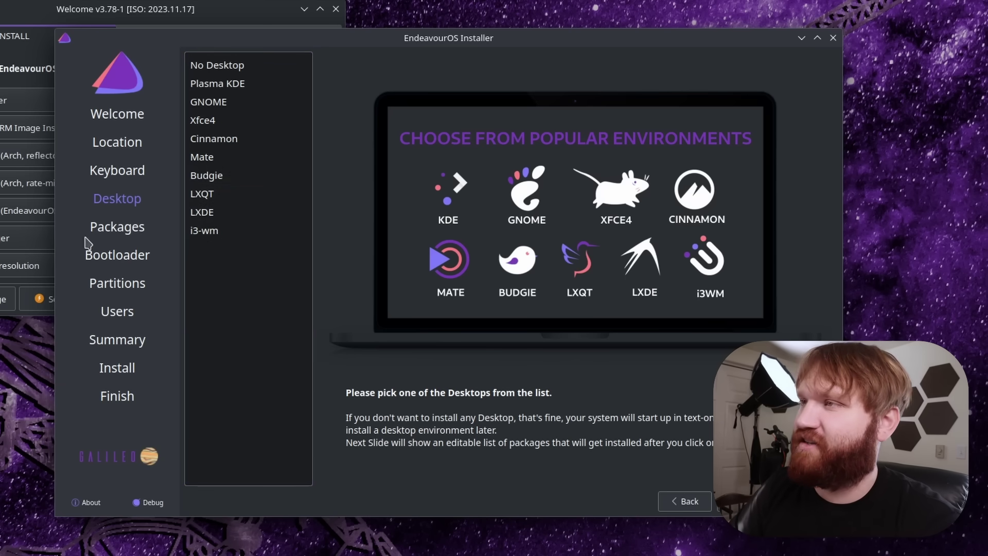
left_click(217, 83)
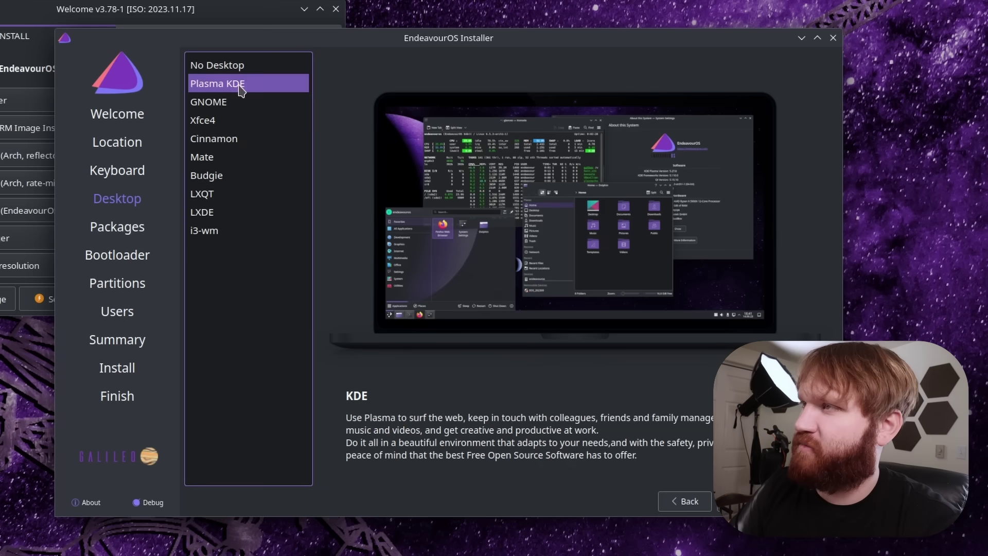
left_click(741, 500)
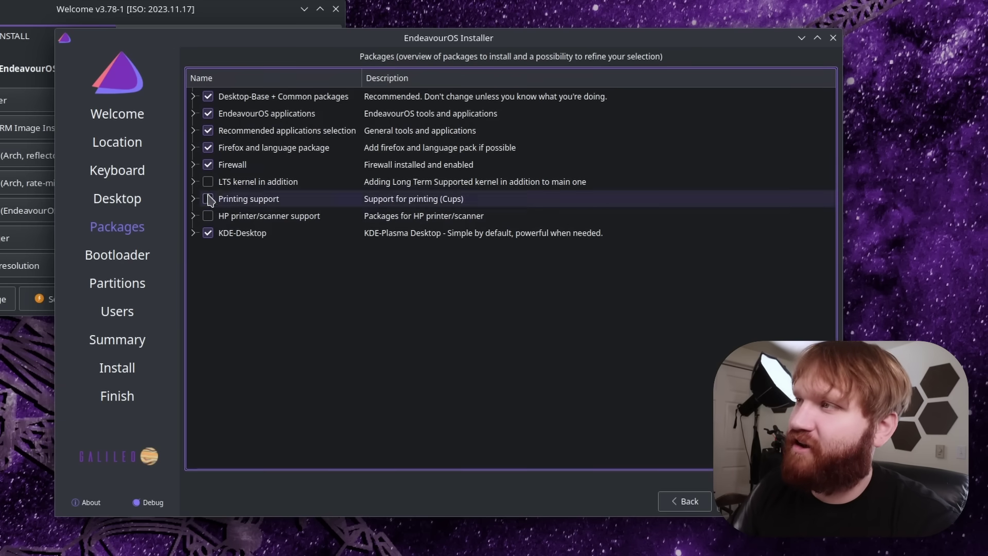
- Expand the Firewall, Desktop-Base + Common packages and EndeavourOS applications groups
left_click(193, 165)
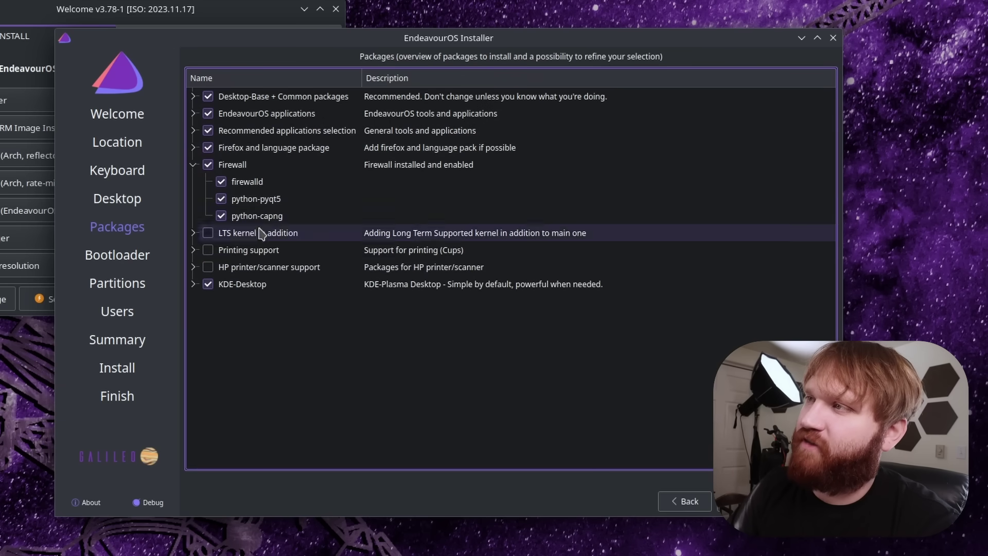
left_click(193, 97)
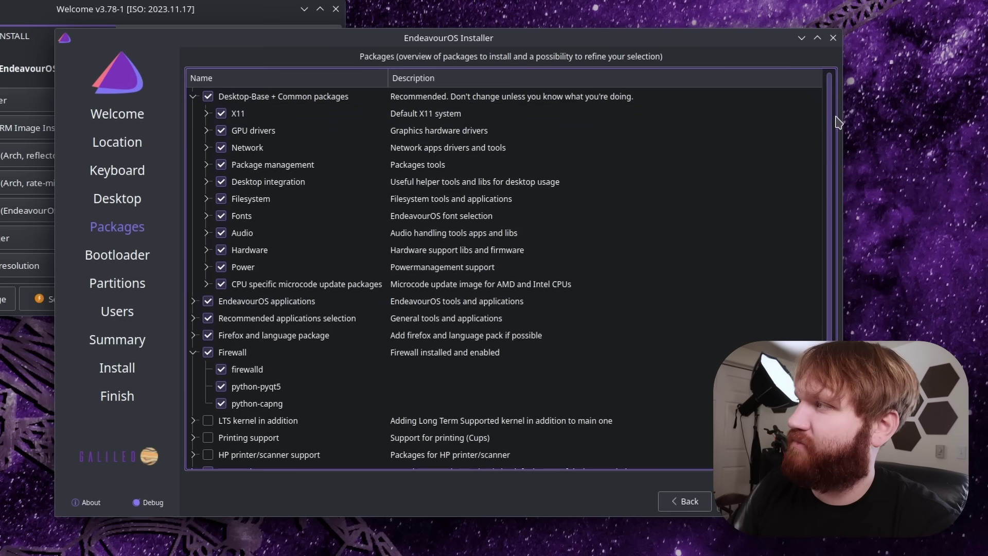
left_click_drag(829, 122, 829, 139)
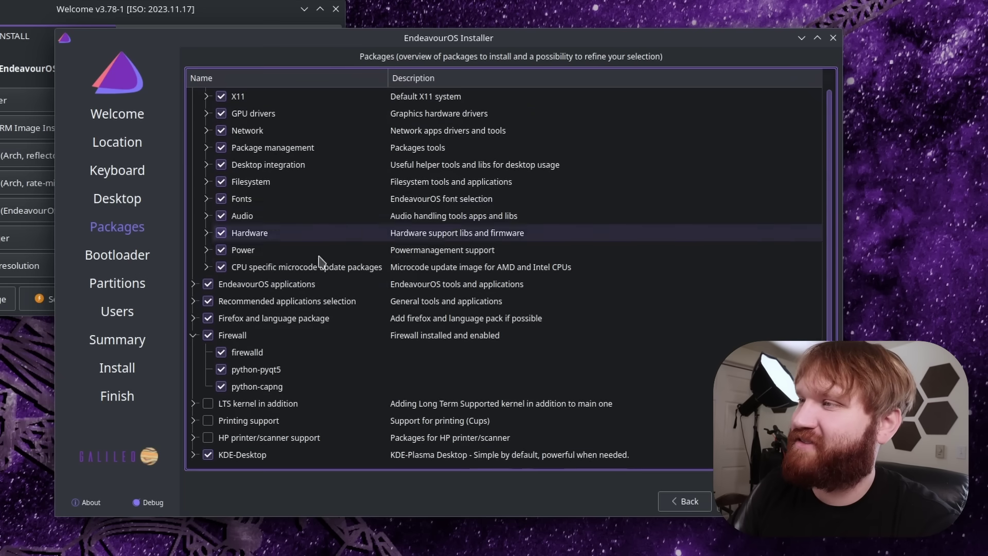
double_click(255, 284)
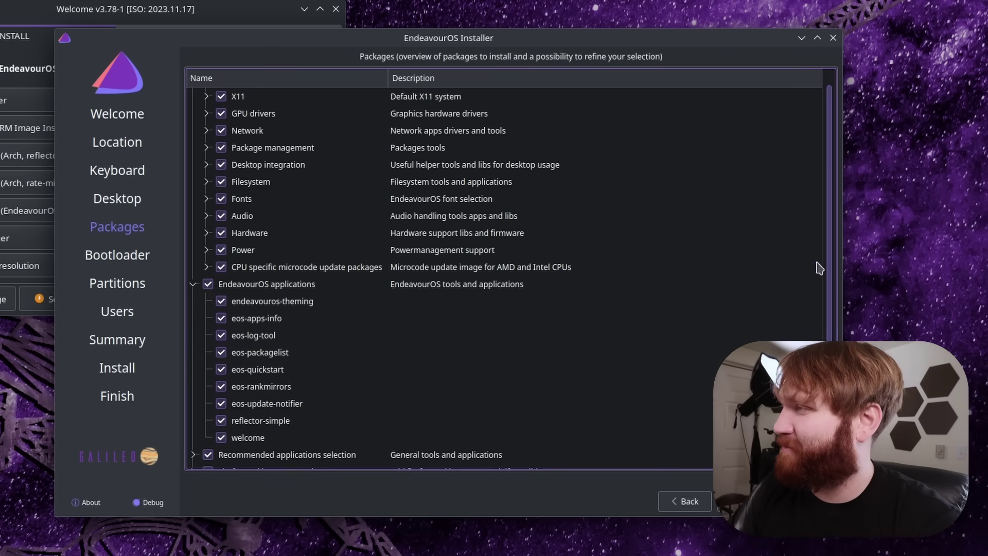
scroll(240, 234, "down", 1)
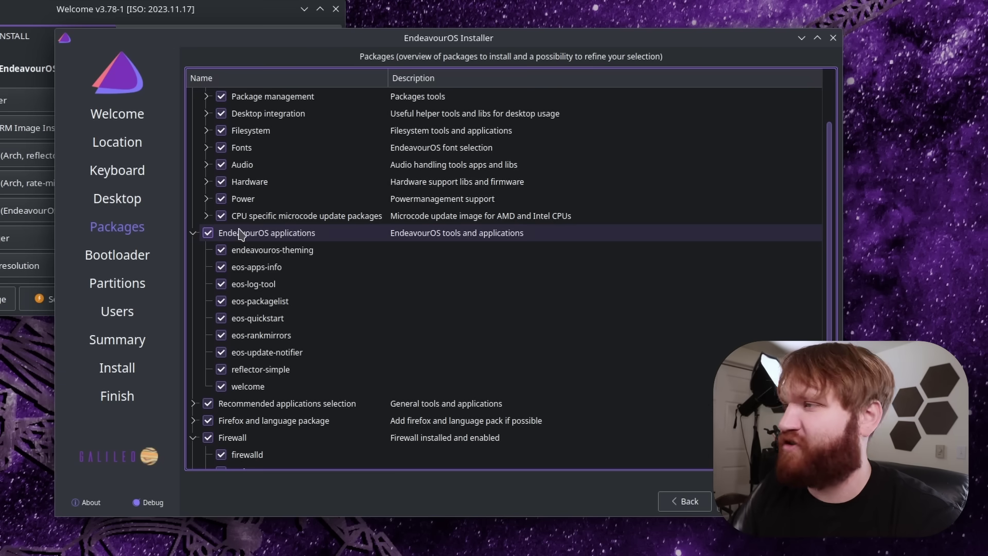
- Expand the Recommended and Firefox groups, then quit and cancel the installer
left_click(193, 403)
scroll(193, 404, "down", 6)
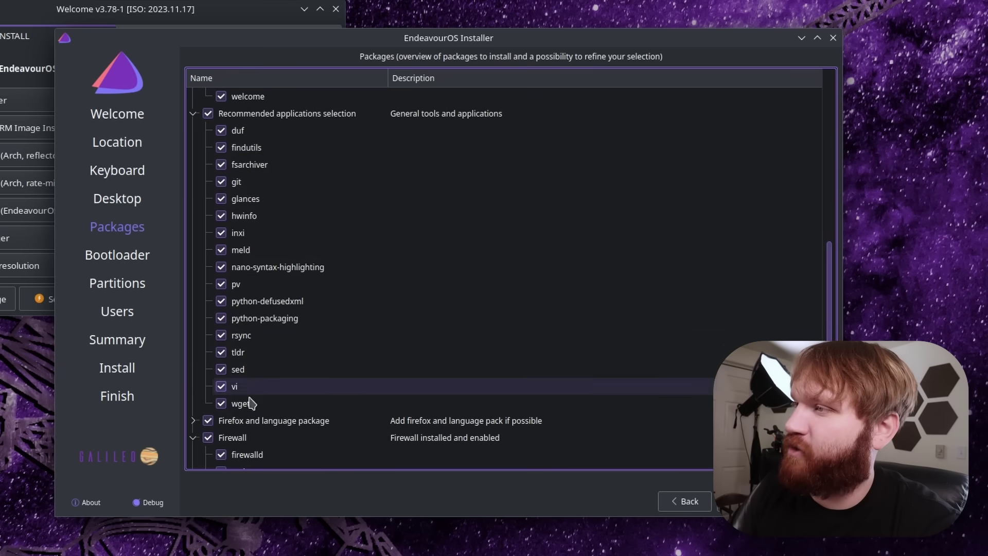
left_click(193, 420)
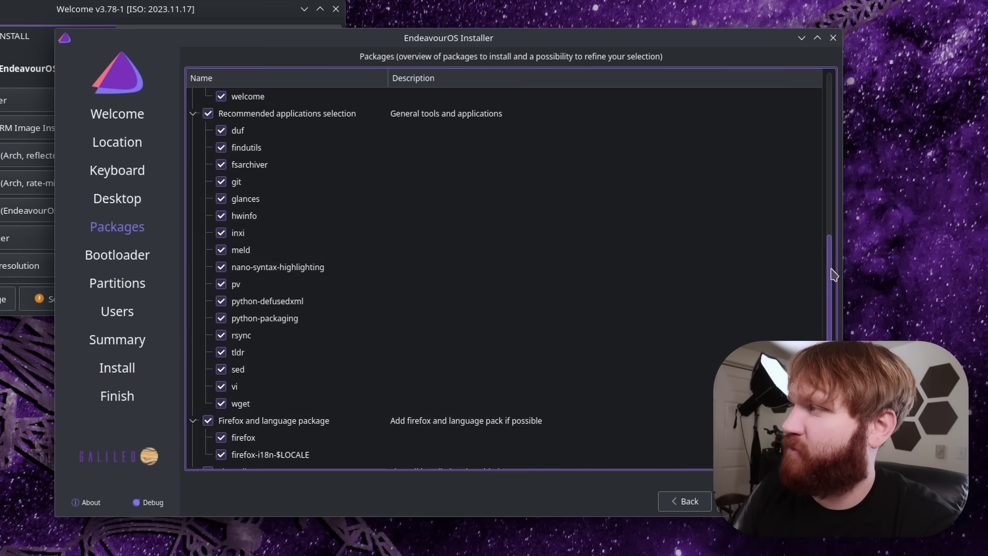
scroll(820, 289, "down", 3)
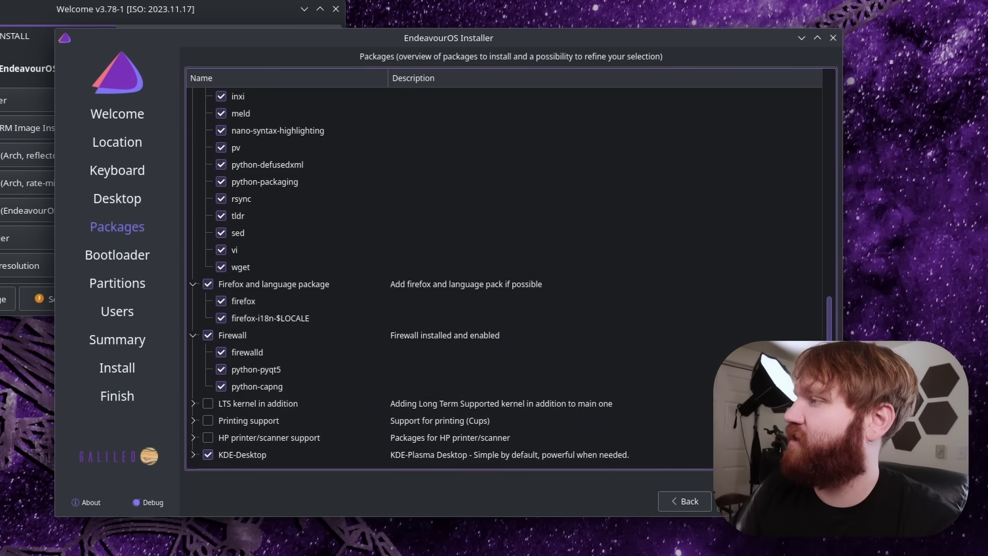
key("alt+F4")
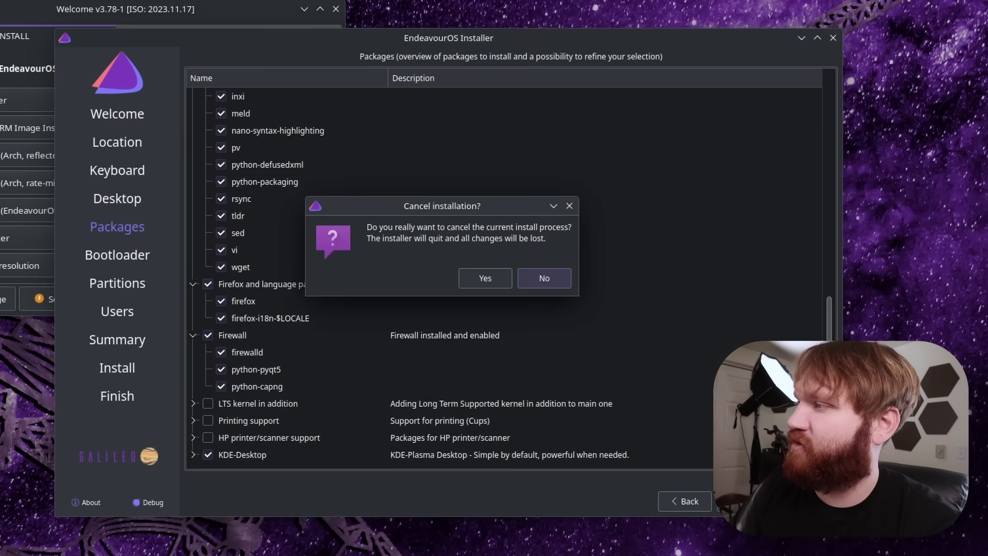
left_click(487, 279)
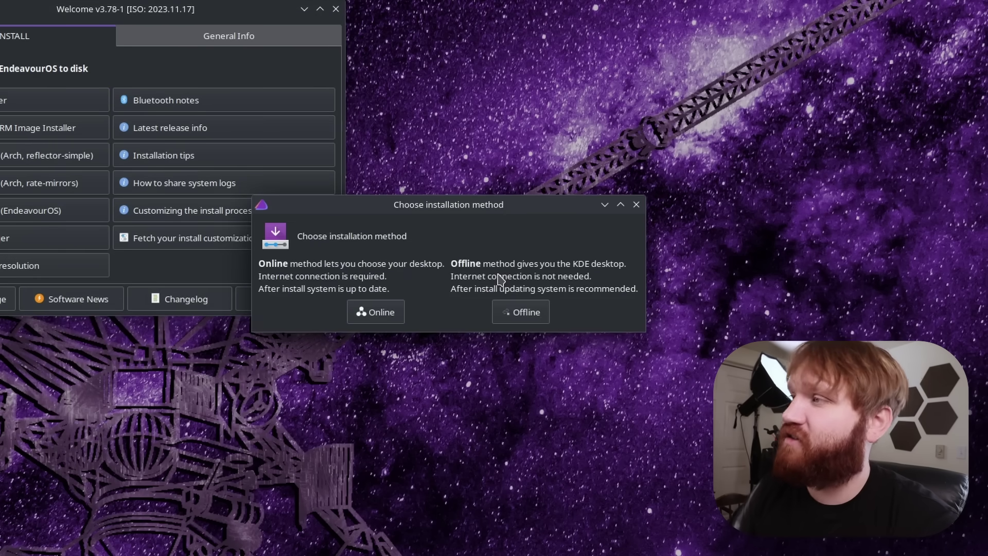
- Restart the installer in Offline mode and accept the location, keyboard and GRUB bootloader defaults
left_click(517, 310)
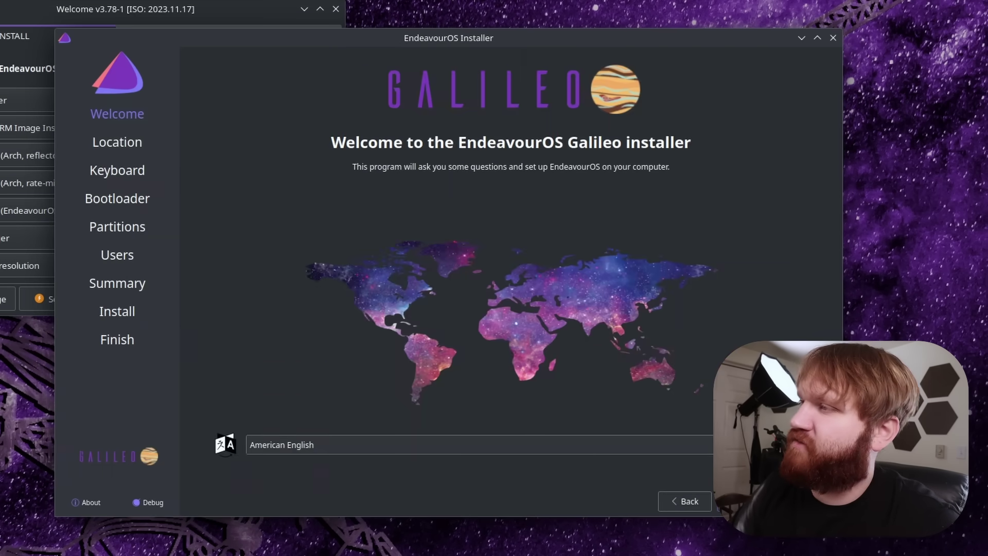
key("alt+n")
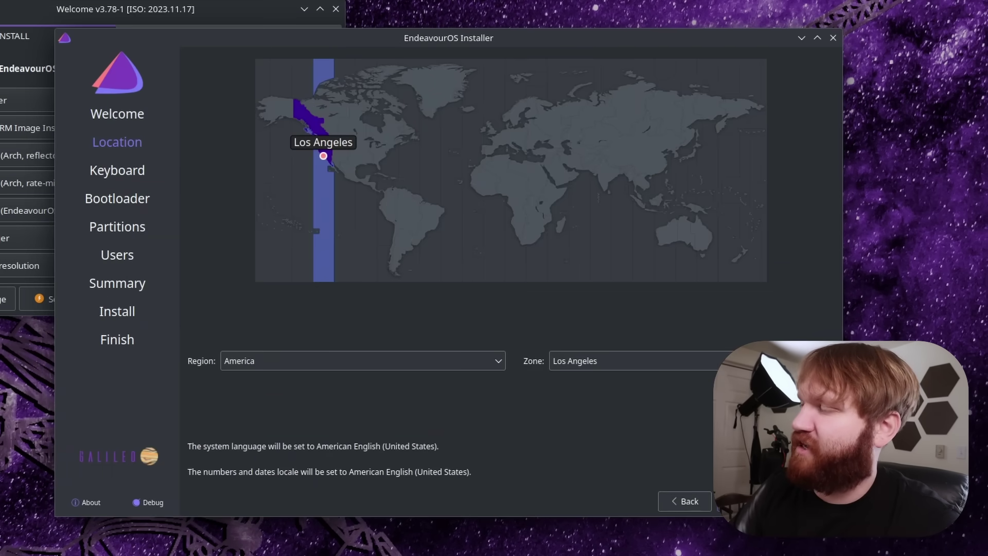
key("alt+n")
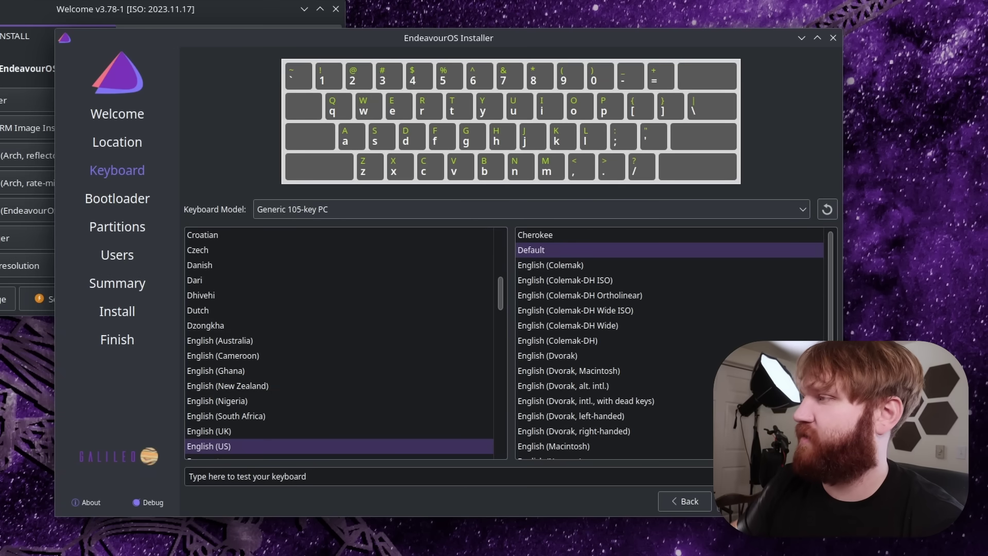
left_click(745, 500)
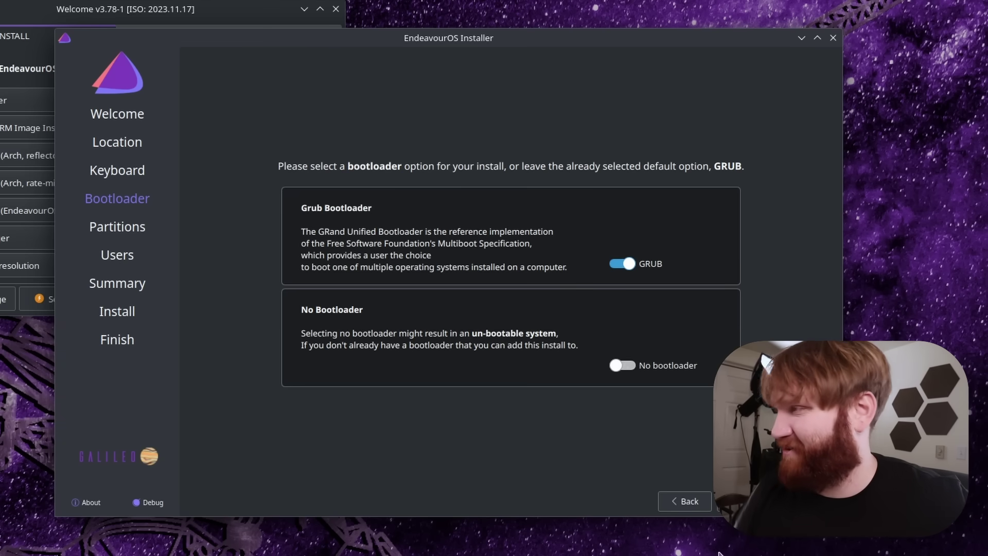
left_click(745, 500)
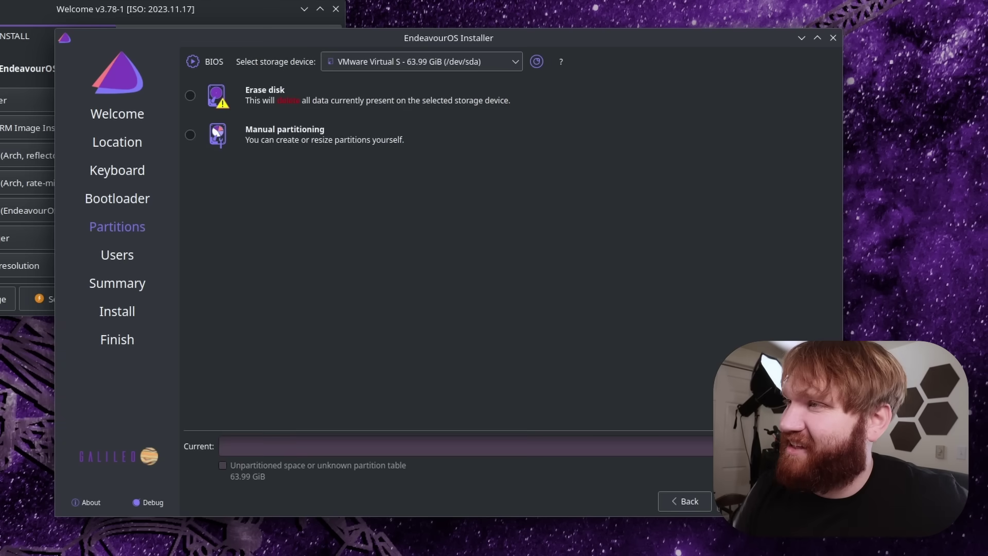
- Set partitioning to Erase disk with Swap to file and continue to Users
left_click(190, 97)
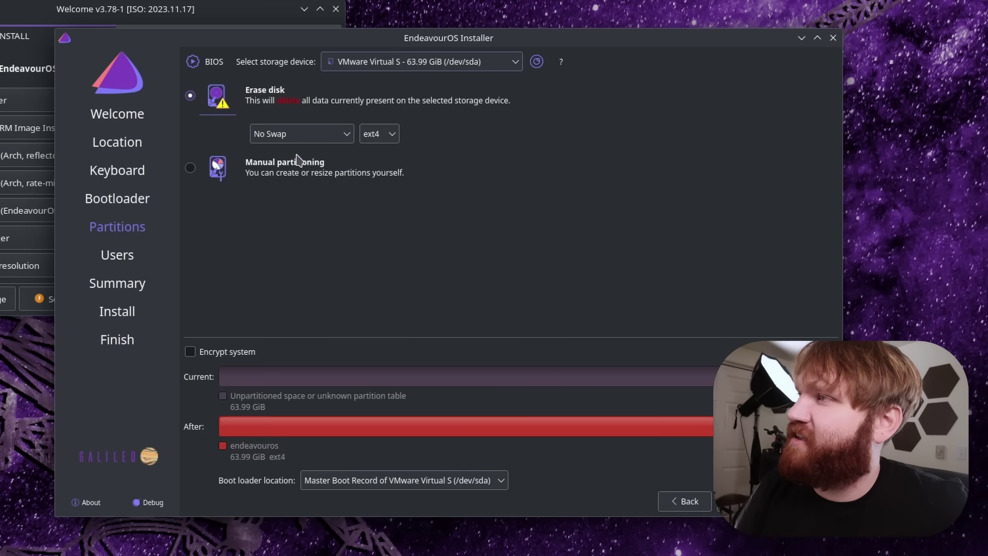
left_click(324, 134)
left_click(311, 199)
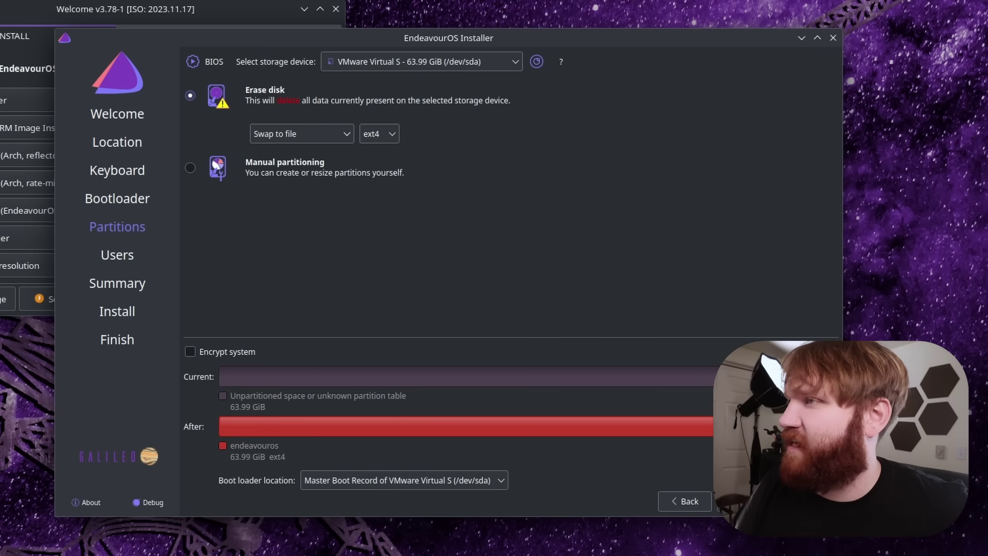
left_click(743, 501)
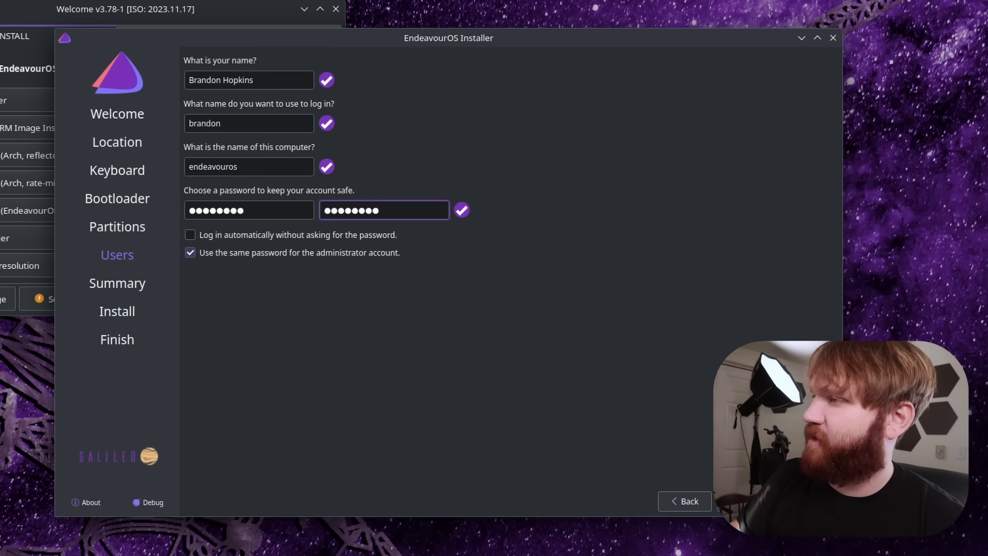
- Install EndeavourOS from the Summary page, confirming Install now, and move the finished installer window
left_click(743, 501)
left_click(743, 500)
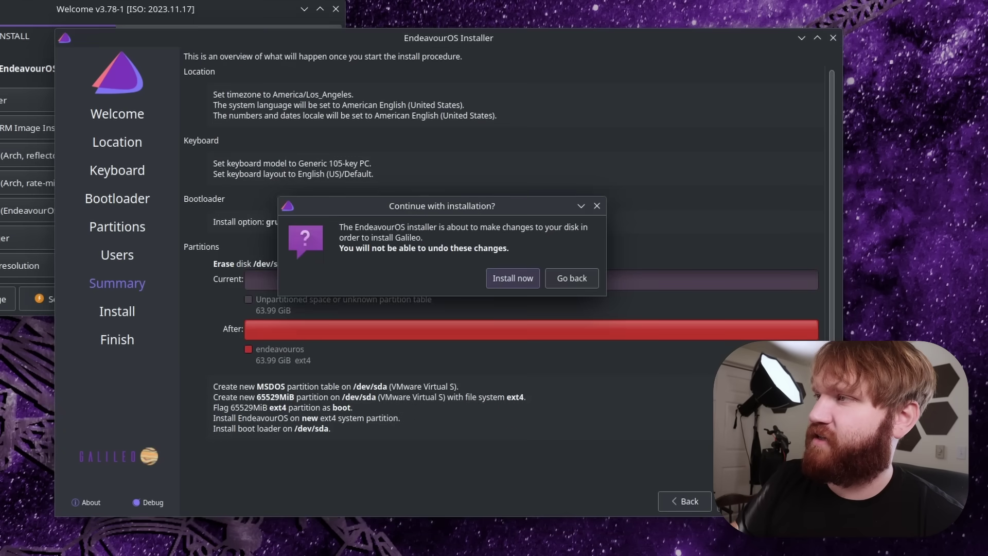
left_click(510, 278)
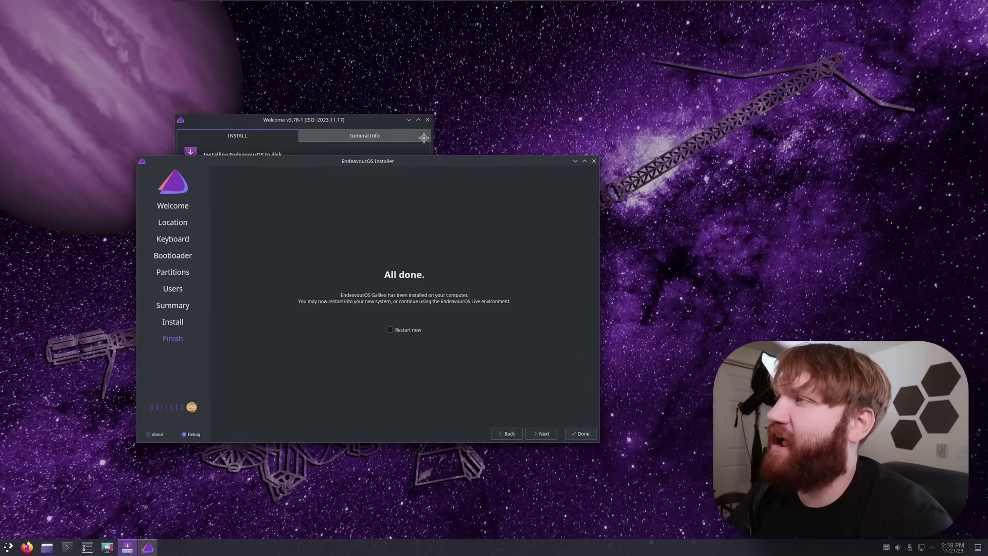
left_click_drag(408, 166, 380, 91)
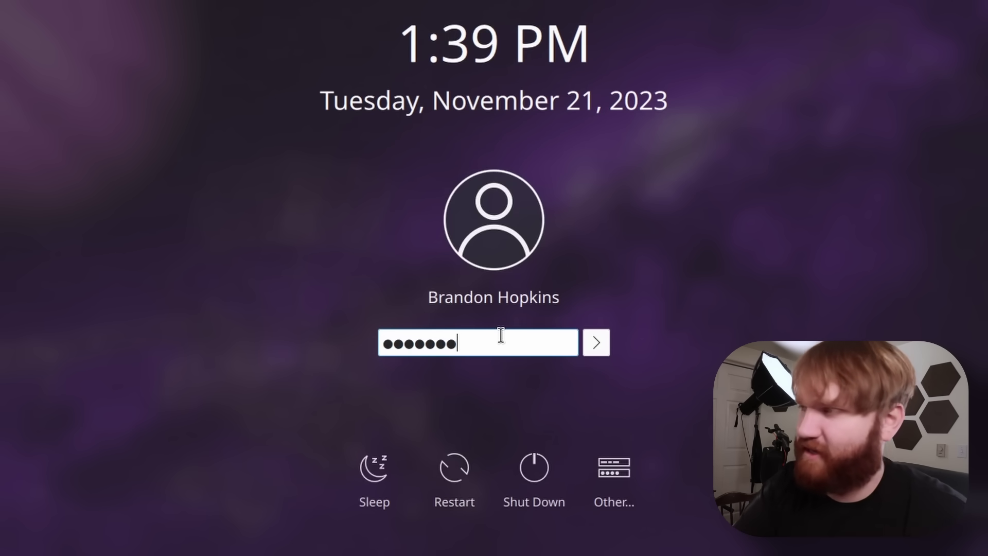
- Log into the installed KDE desktop, reposition the Welcome window, and start a yay system update
key("Return")
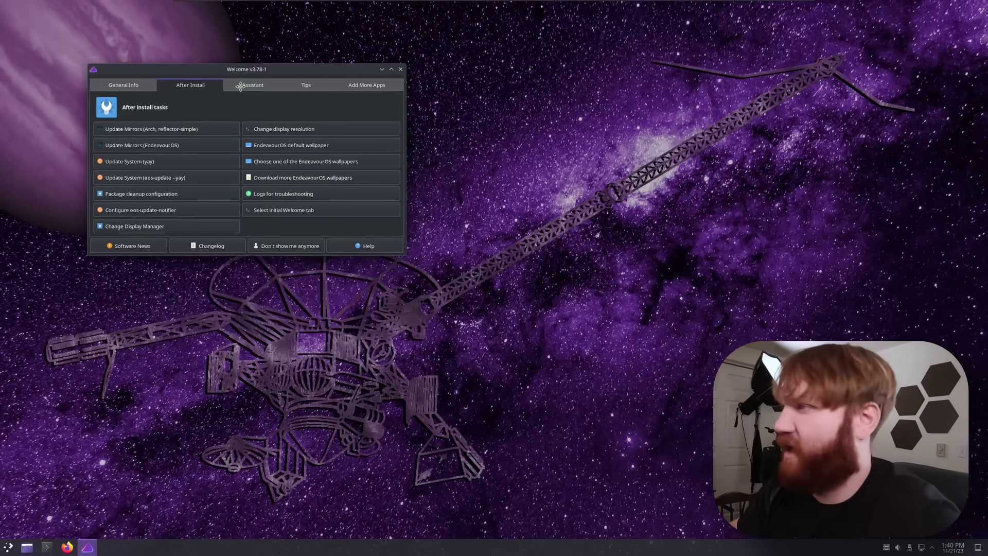
left_click_drag(240, 86, 313, 157)
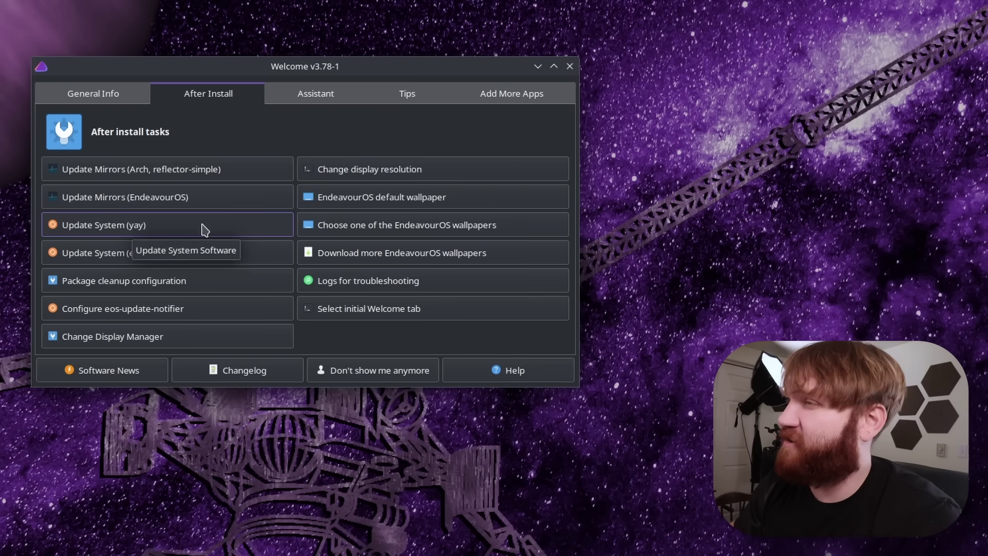
left_click(99, 227)
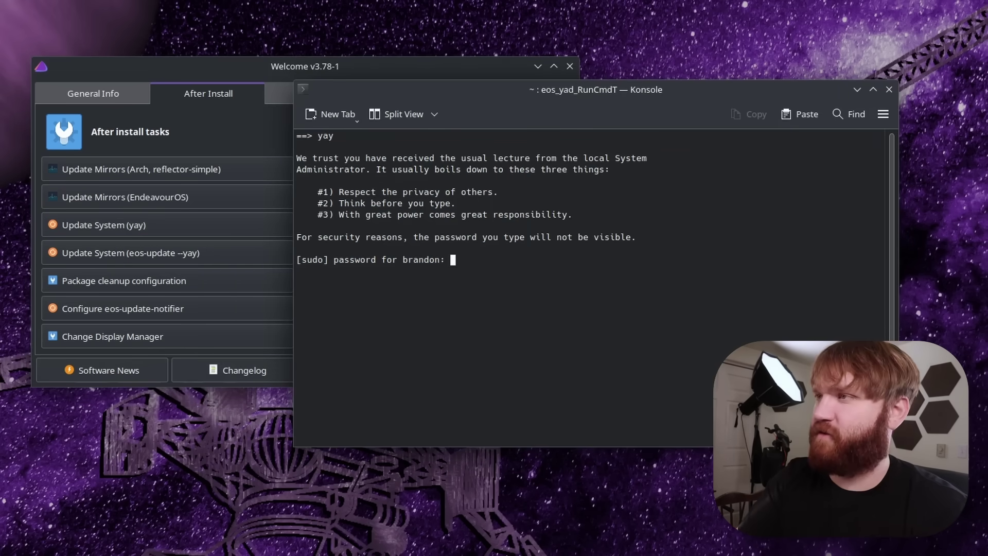
- Authorise the yay upgrade, exclude no packages, and accept the appstream-qt and libkdcraw replacements
key("Return")
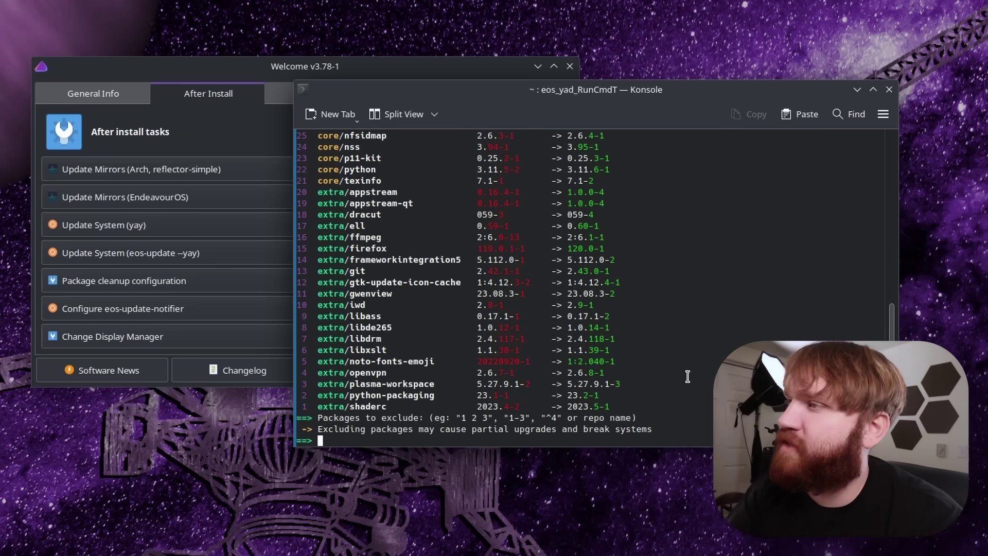
key("Return")
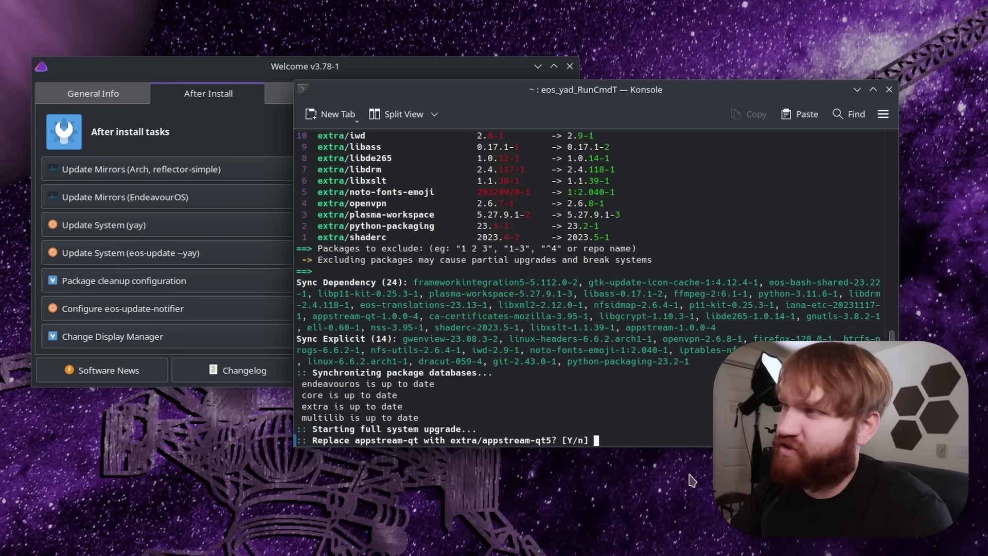
key("Return")
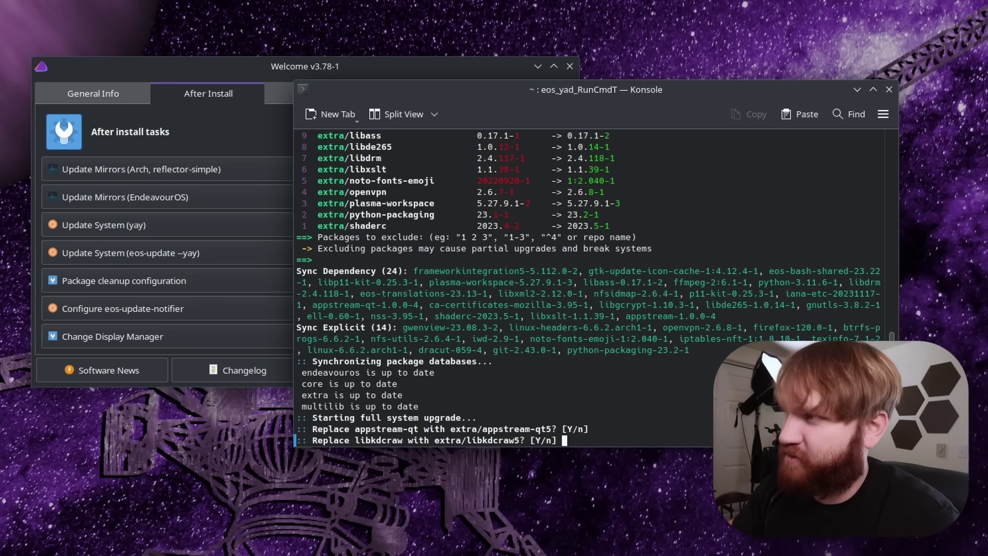
key("Return")
key("Return")
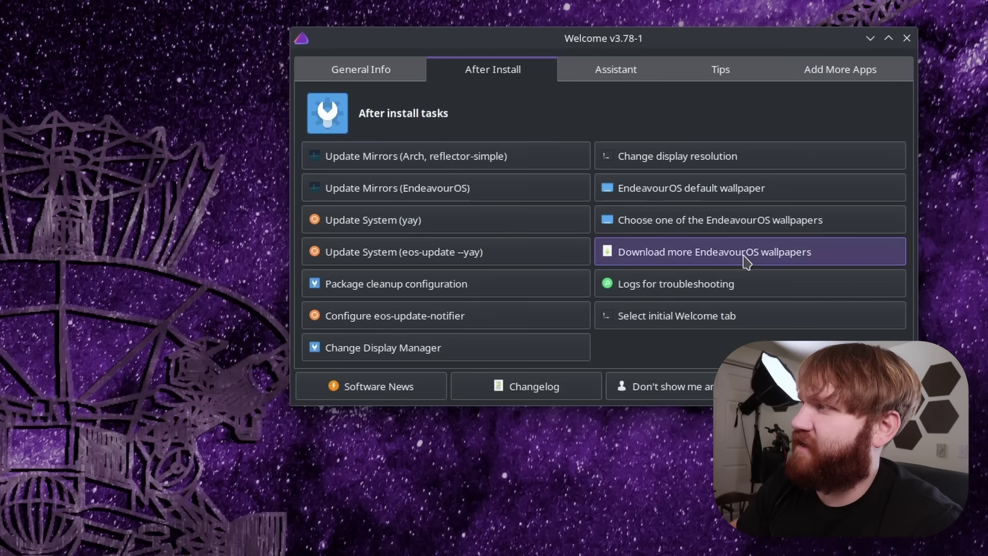
left_click(356, 146)
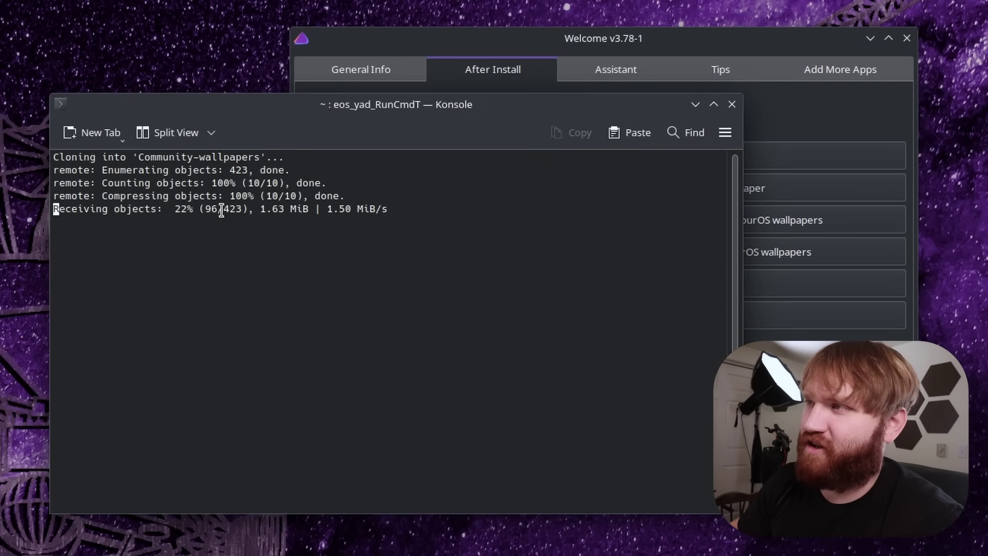
- Choose the eos_wallpapers_community folder as the wallpaper source and browse the downloaded backgrounds
double_click(239, 210)
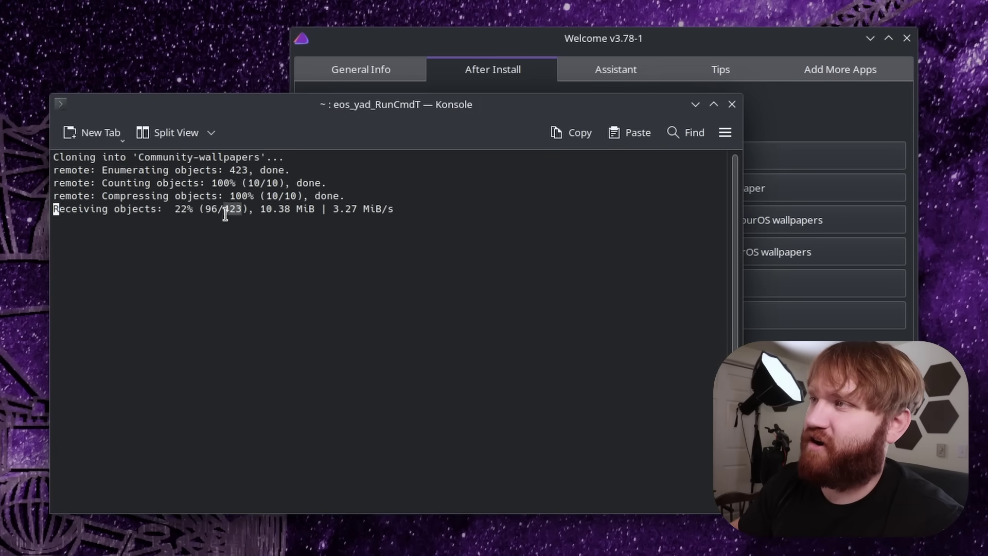
left_click(538, 330)
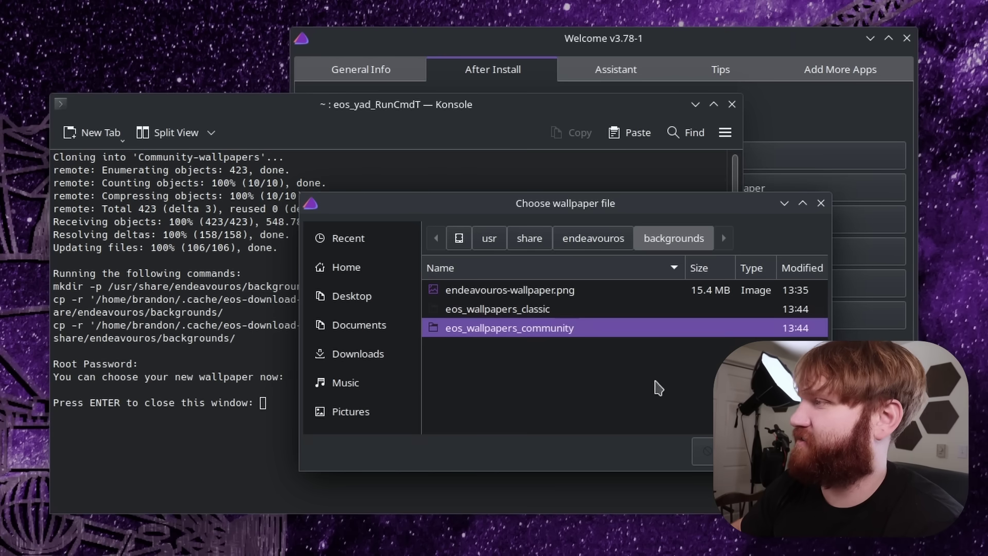
key("Return")
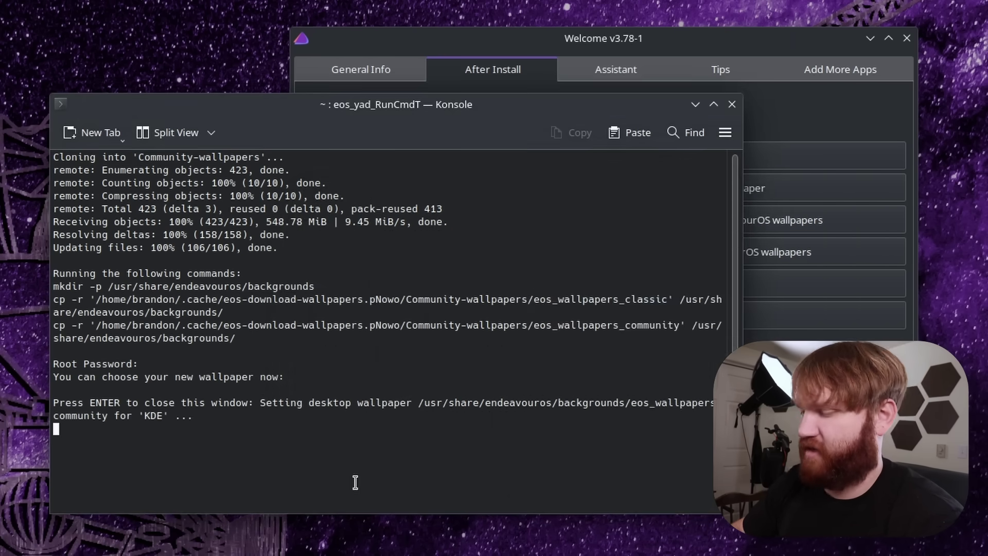
key("Return")
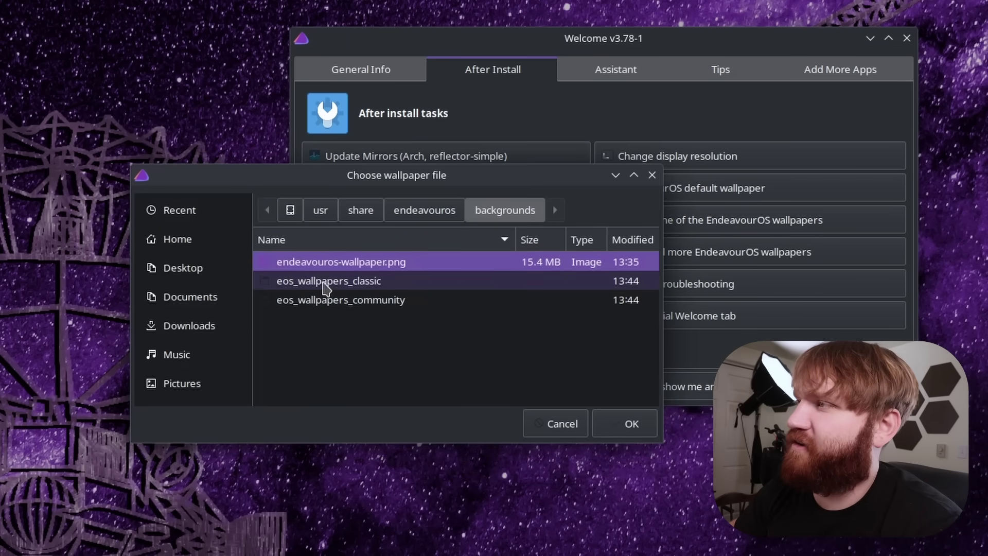
double_click(329, 299)
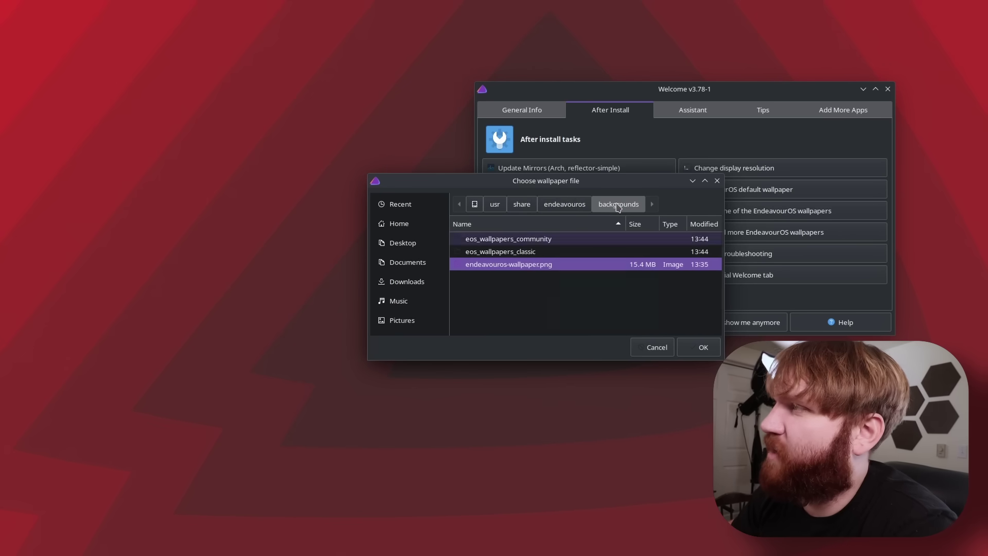
left_click(716, 183)
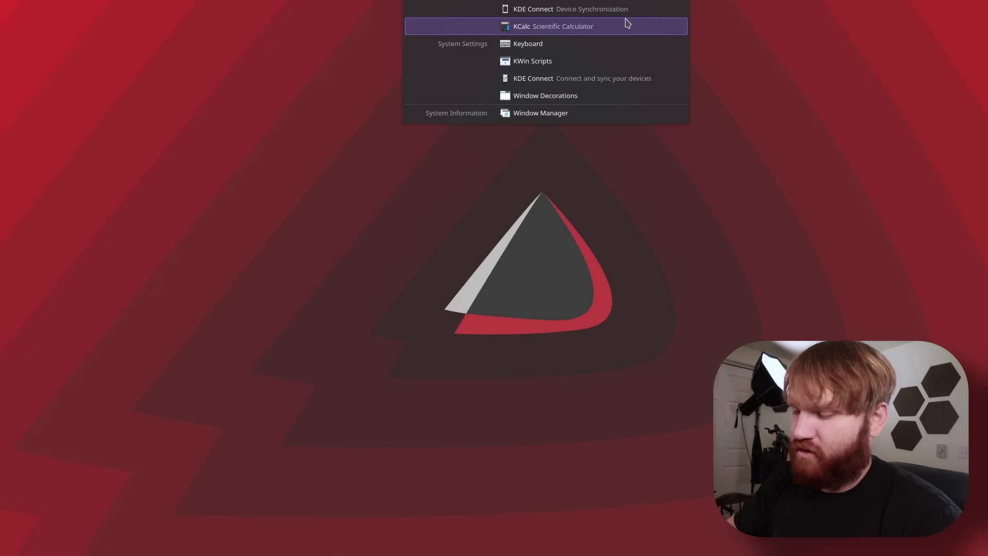
- In System Settings wallpaper, use Add Image and go to /usr/share/endeavouros/backgrounds
left_click(627, 24)
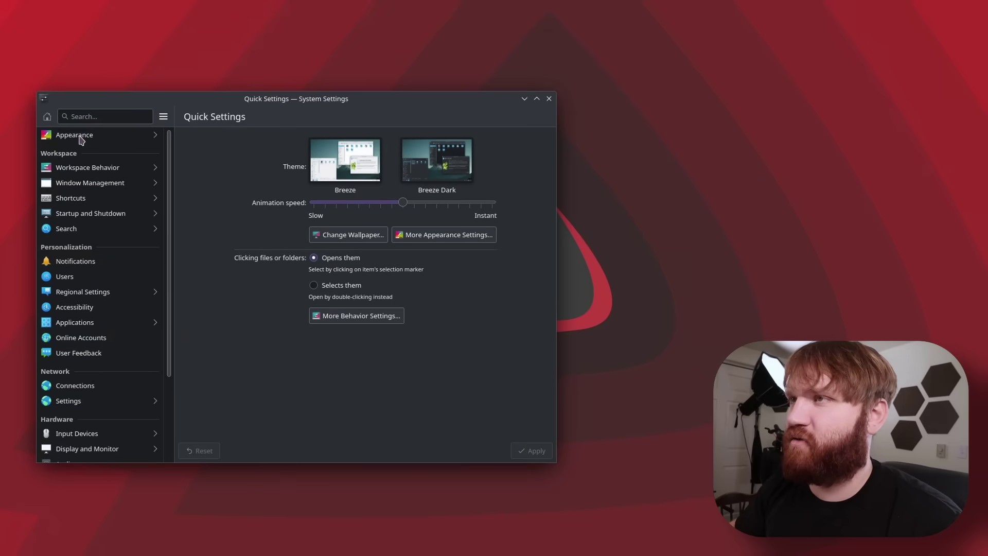
scroll(489, 419, "down", 1)
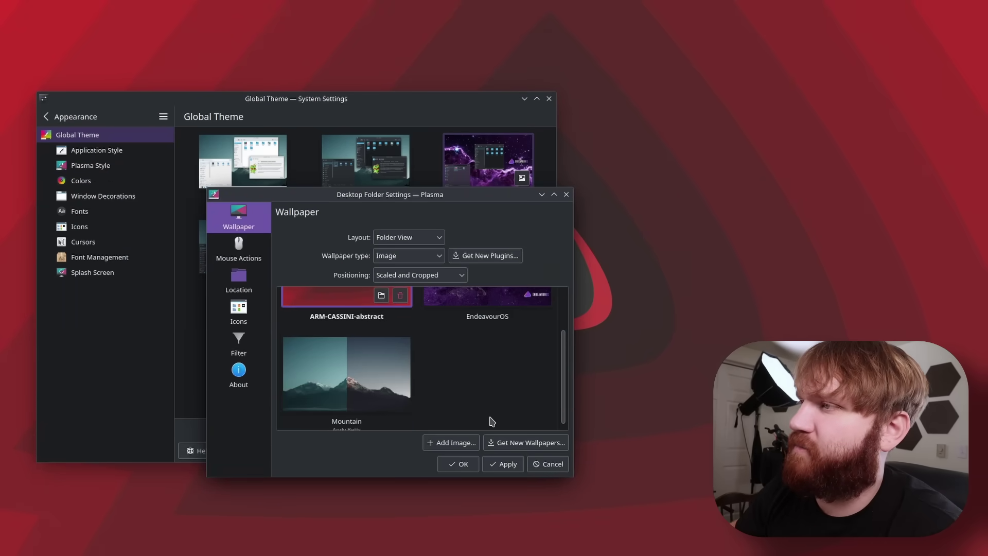
scroll(489, 419, "up", 1)
left_click(450, 442)
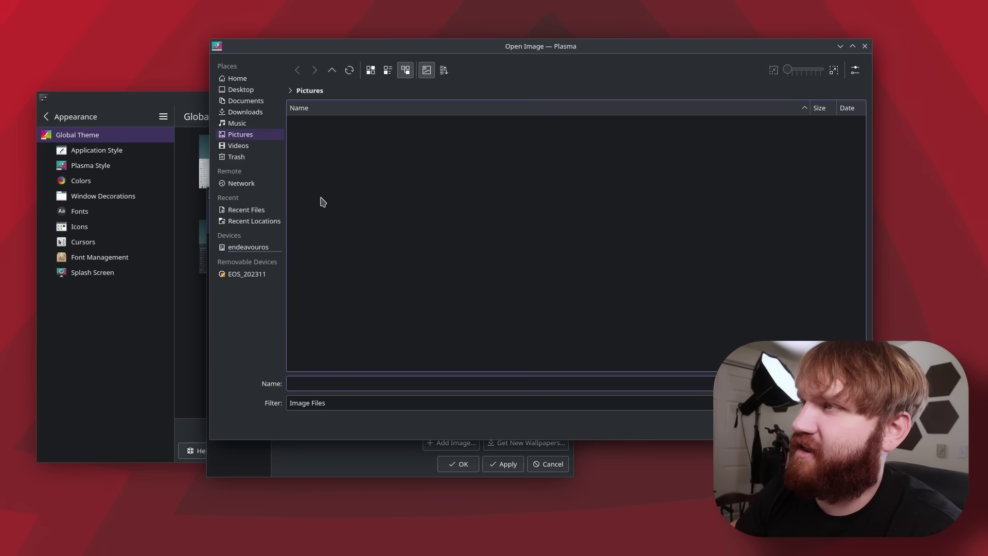
left_click(371, 90)
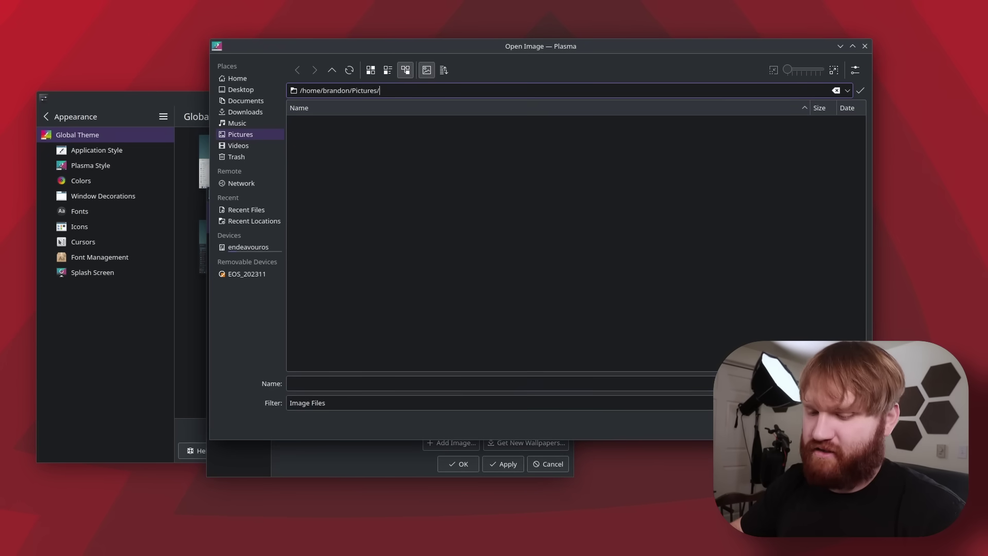
key("ctrl+a")
key("ctrl+v")
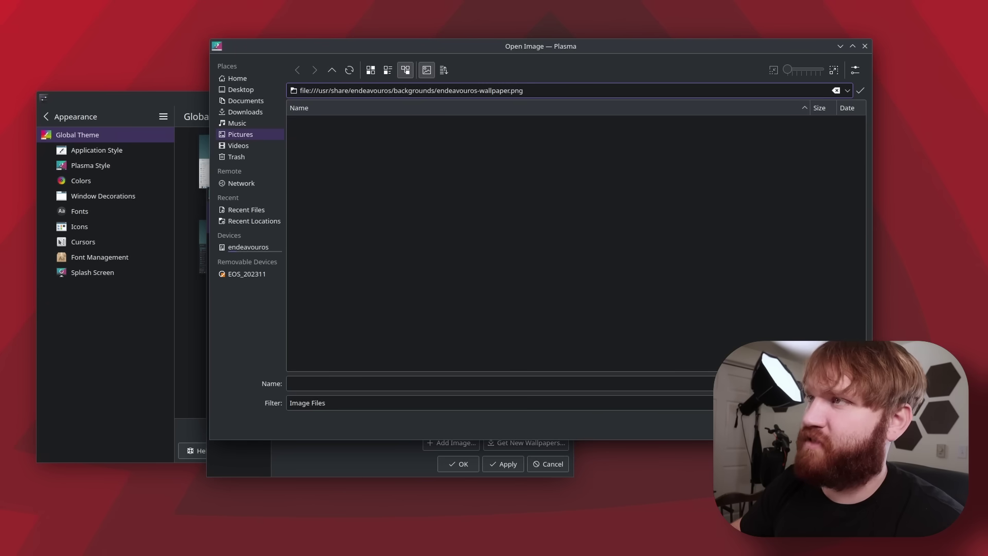
key("Return")
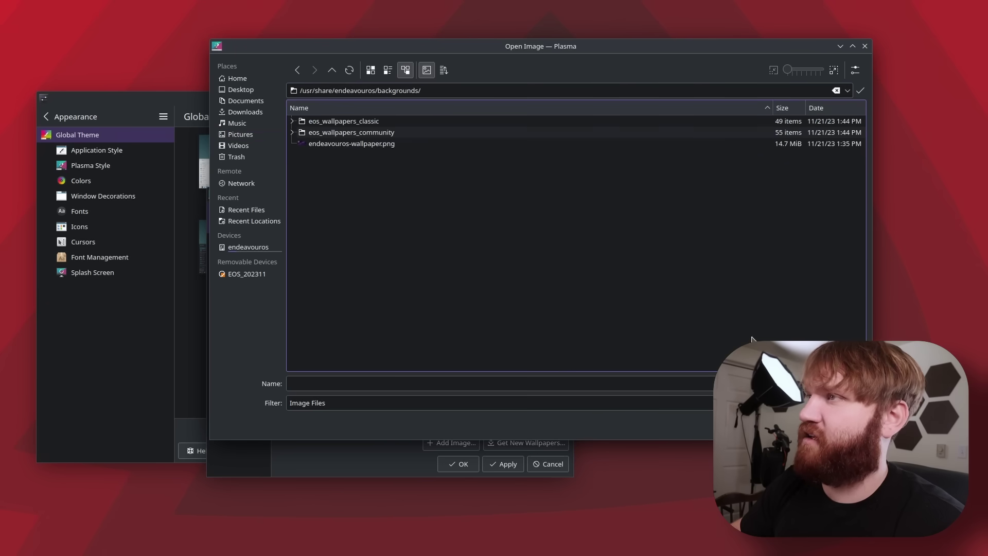
- Add every eos_wallpapers_community image and set Endy_vector_satelliet as the desktop wallpaper
double_click(345, 131)
key("ctrl+a")
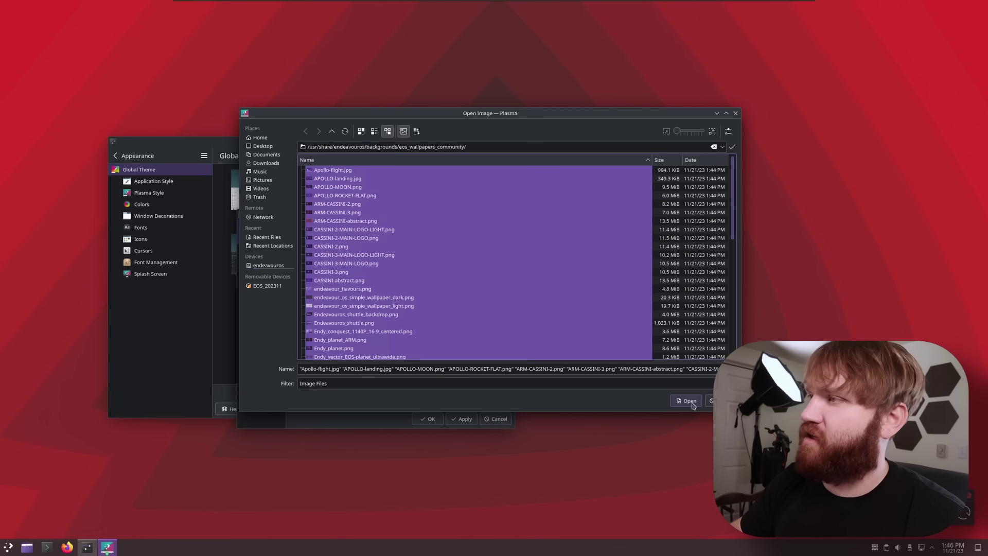
left_click(692, 406)
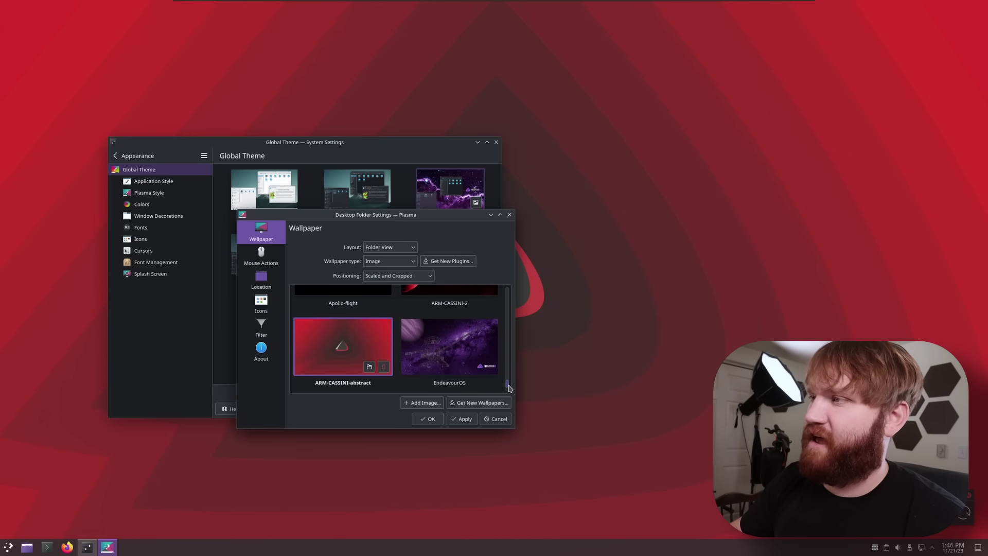
left_click_drag(508, 387, 507, 344)
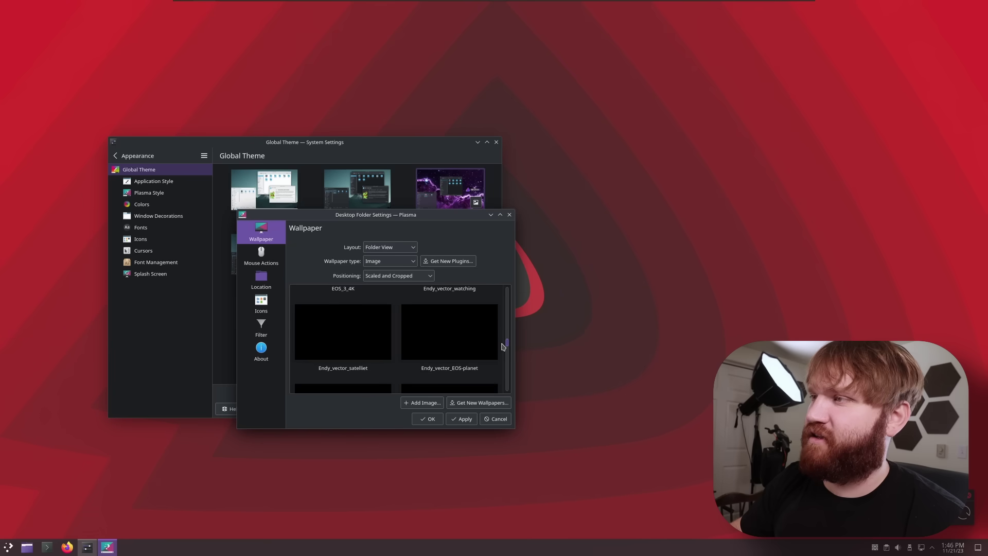
left_click(331, 335)
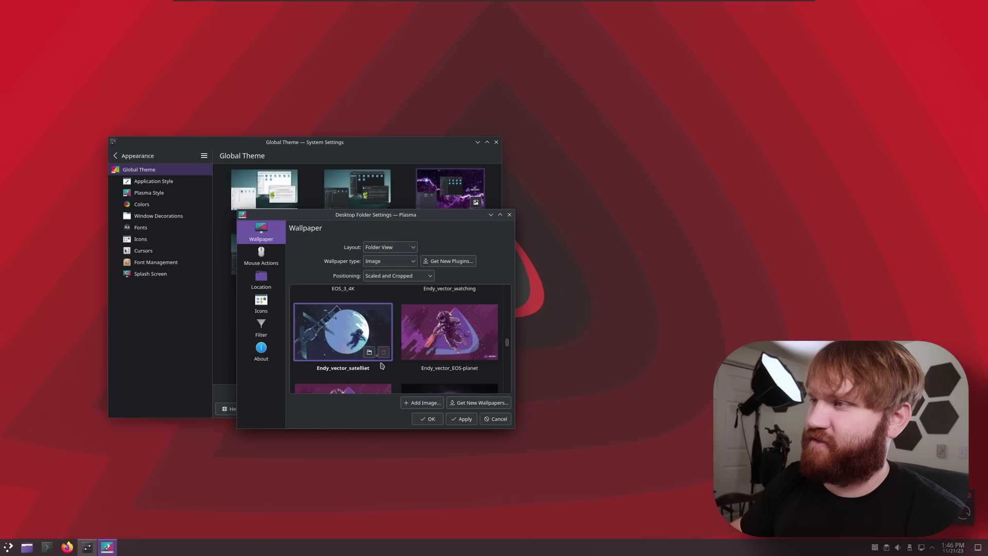
left_click(462, 419)
left_click(429, 418)
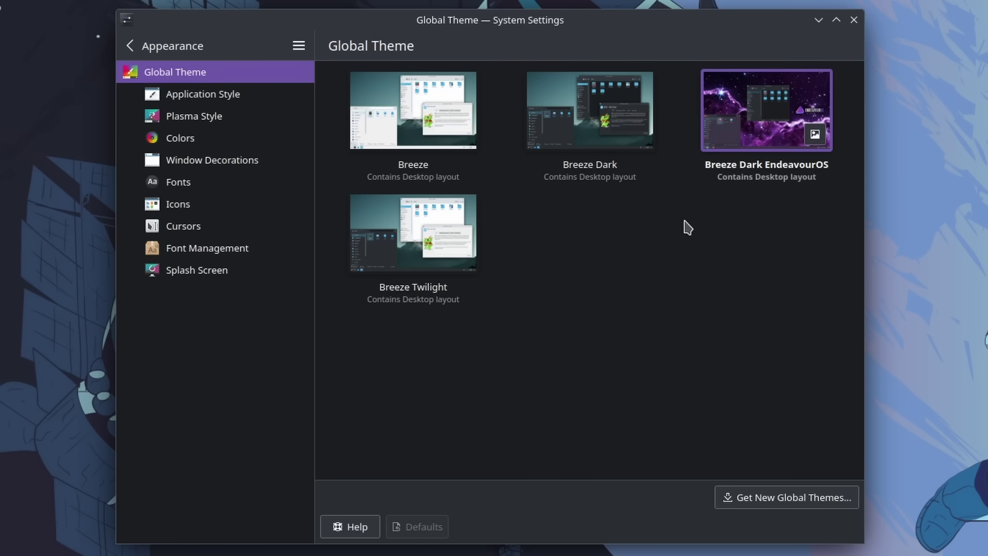
- Browse the Application Style, Colors, Window Decorations, Fonts and Icons pages, then return to the top-level categories
left_click(234, 95)
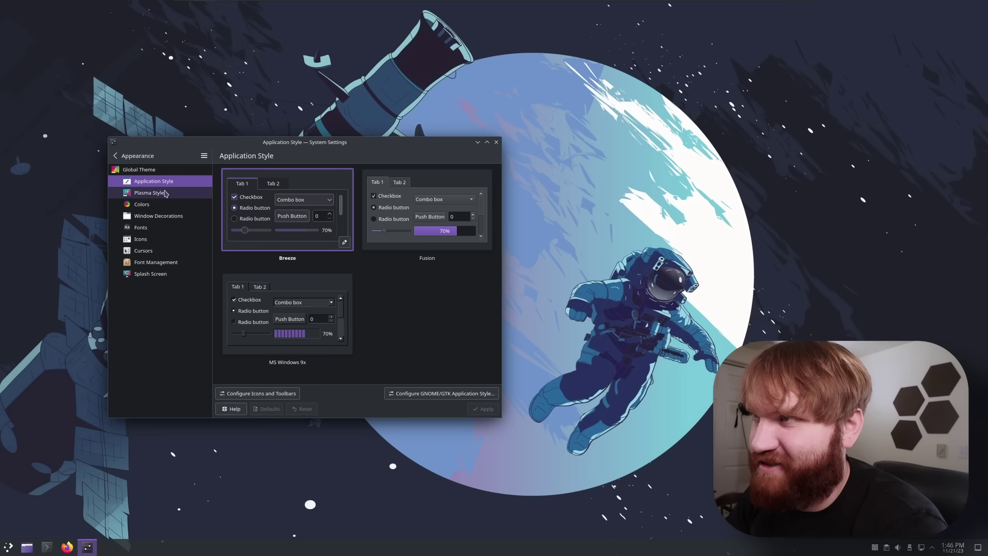
left_click(154, 204)
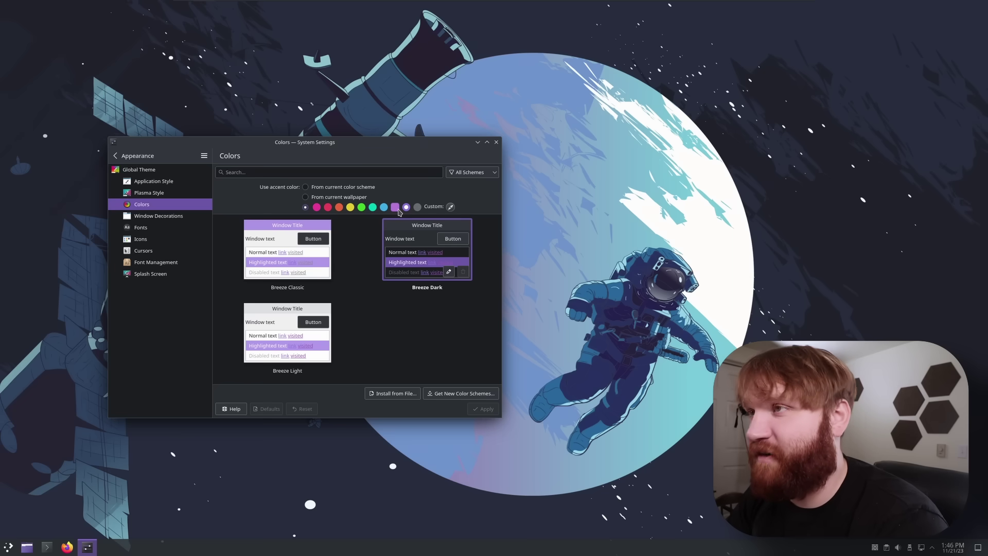
left_click(167, 216)
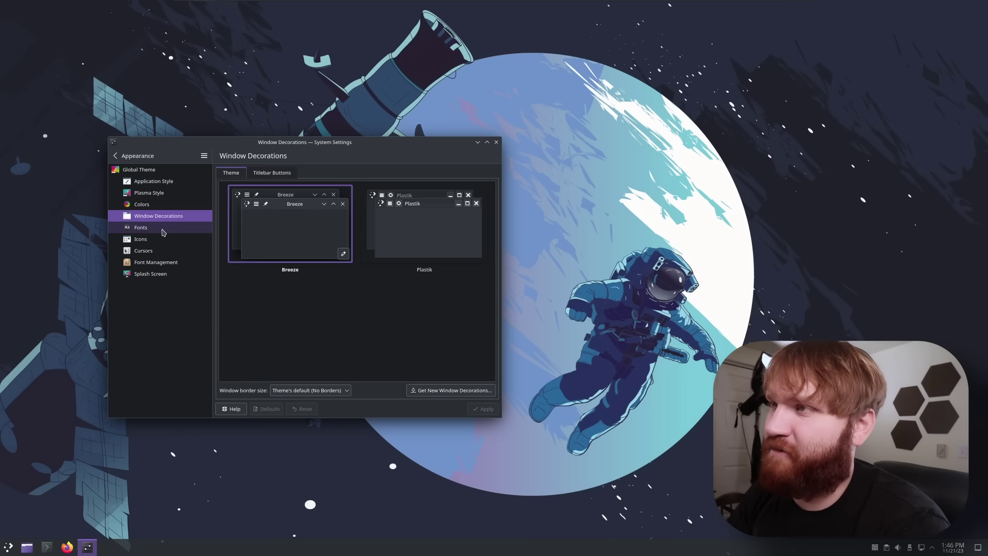
left_click(163, 233)
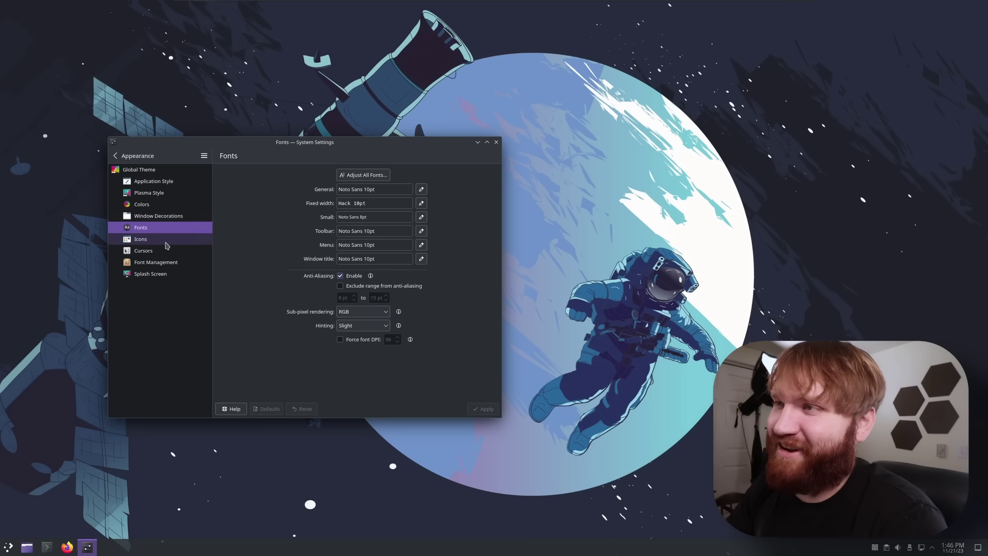
left_click(165, 240)
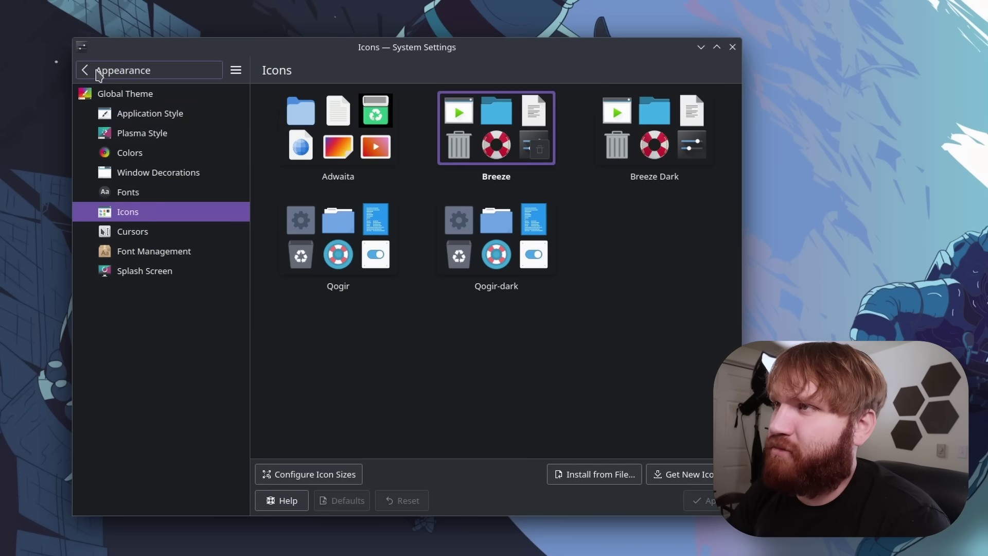
left_click(123, 156)
- Open About this System, highlight the 6.6.1 kernel version, and close System Settings
left_click_drag(240, 289, 235, 486)
left_click(125, 494)
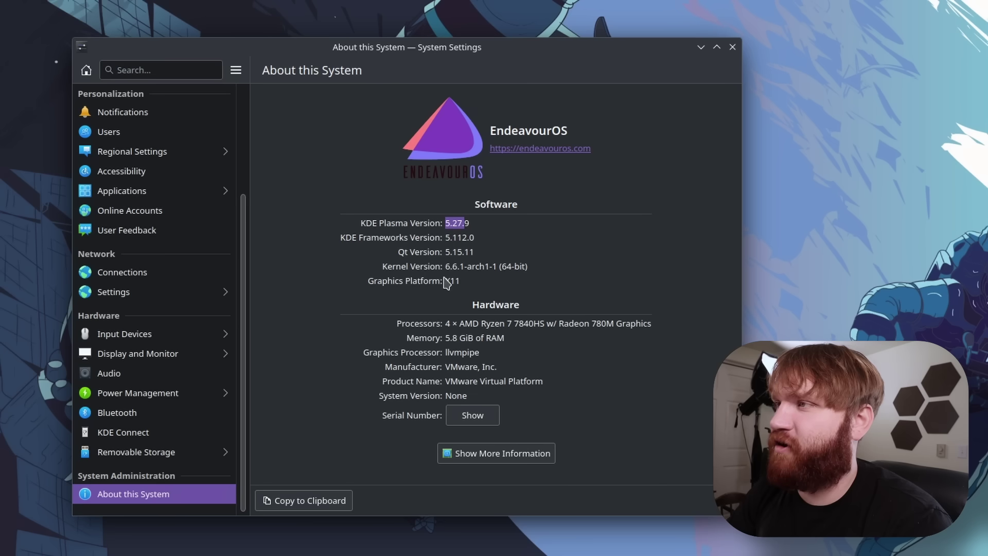
left_click_drag(456, 268, 445, 269)
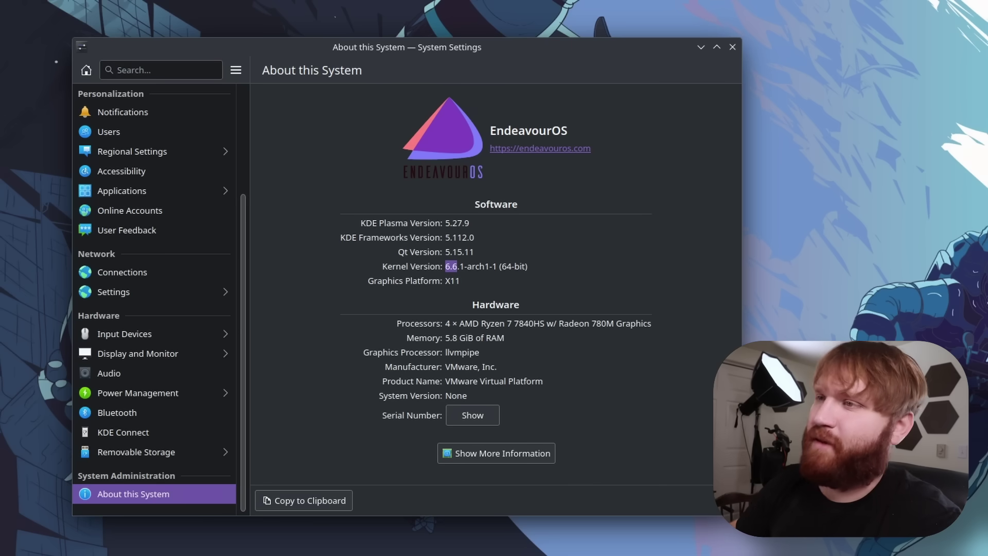
left_click(732, 47)
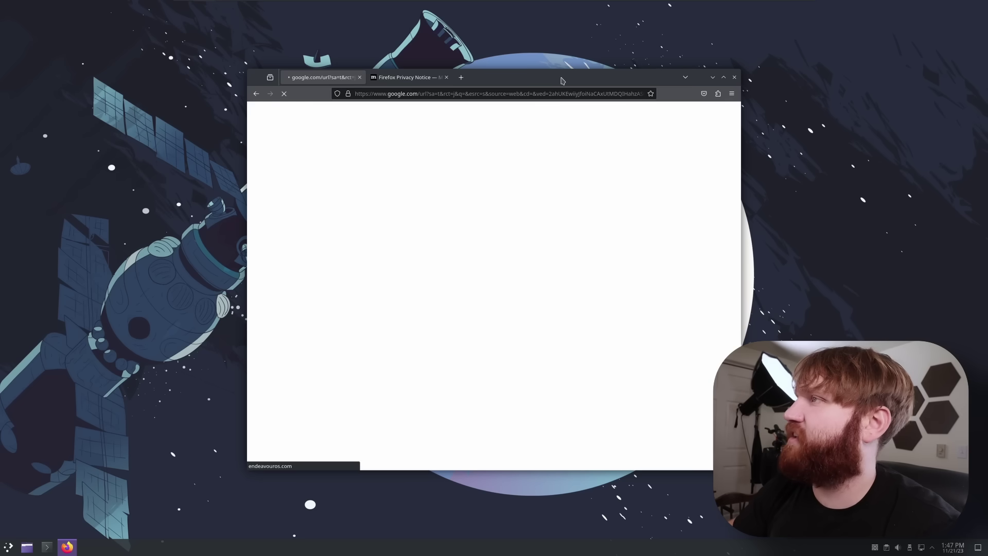
- Move Firefox left and scroll the endeavouros.com homepage down to the included tools table
left_click_drag(562, 81, 437, 81)
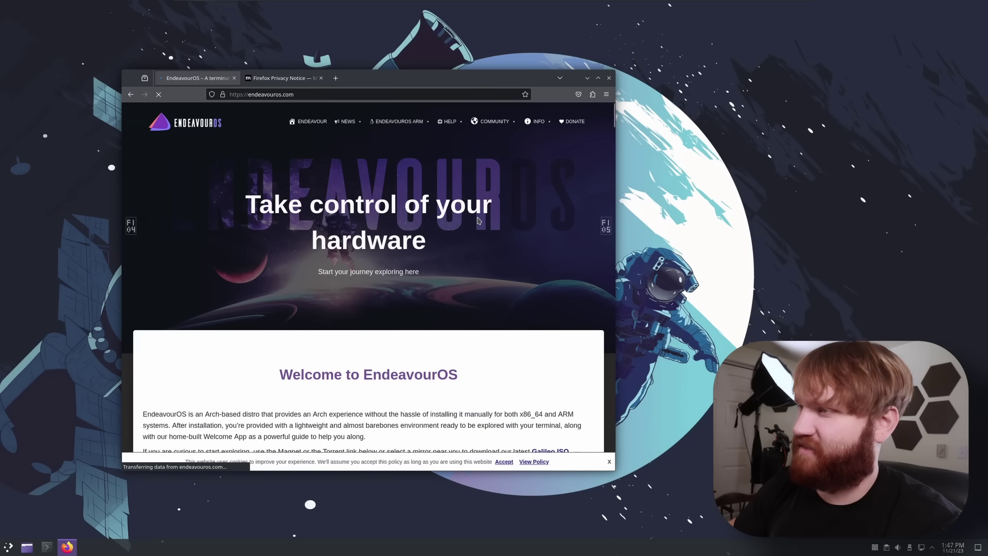
scroll(477, 221, "down", 3)
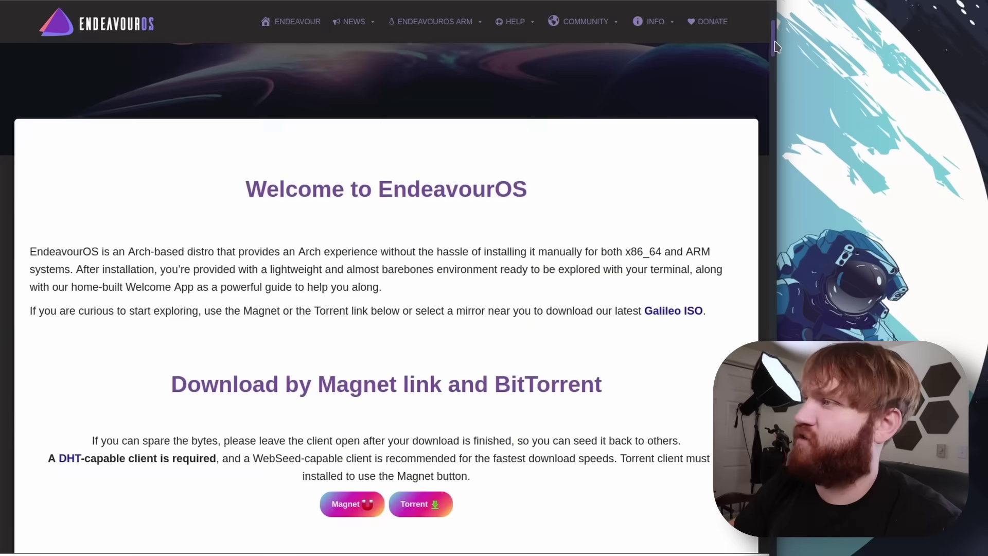
scroll(613, 130, "down", 2)
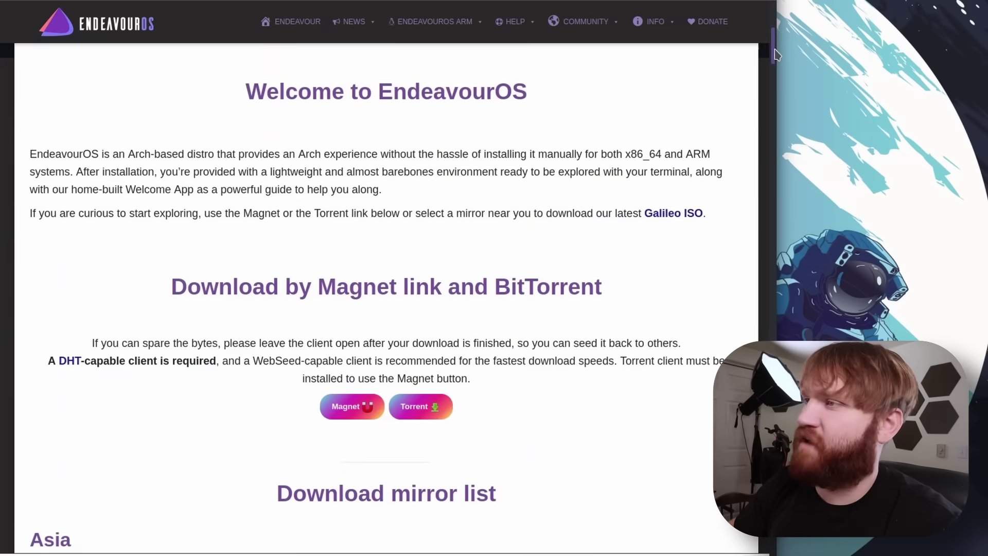
scroll(775, 53, "down", 2)
scroll(774, 58, "up", 2)
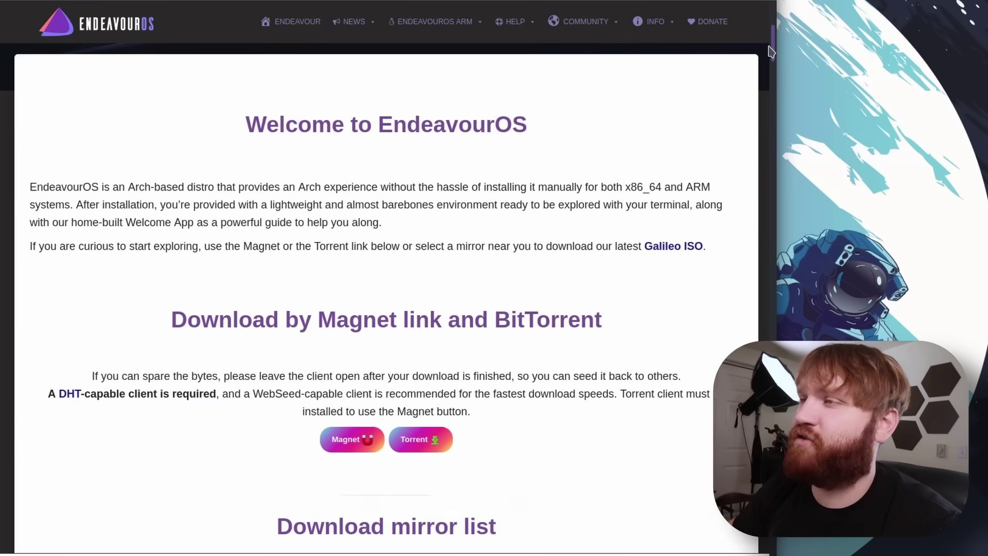
scroll(767, 72, "down", 4)
scroll(761, 82, "down", 3)
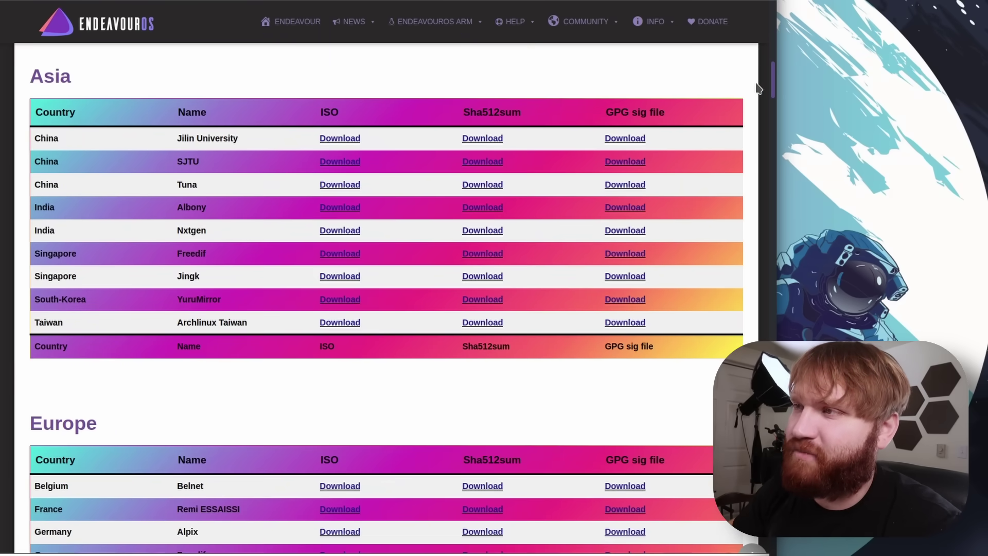
left_click_drag(757, 88, 770, 276)
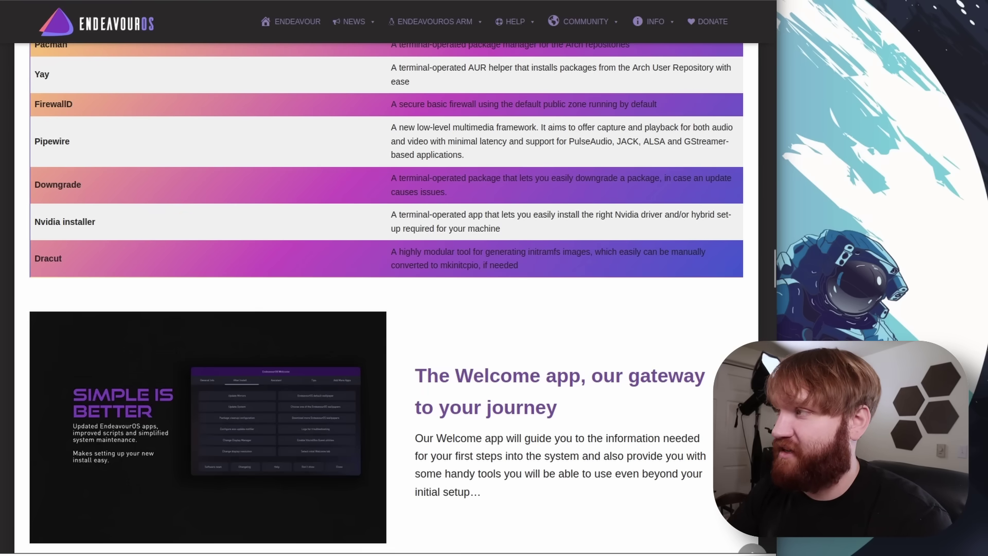
- Go to the EndeavourOS NEWS page and open the 'Galileo has arrived' article
left_click_drag(774, 280, 773, 30)
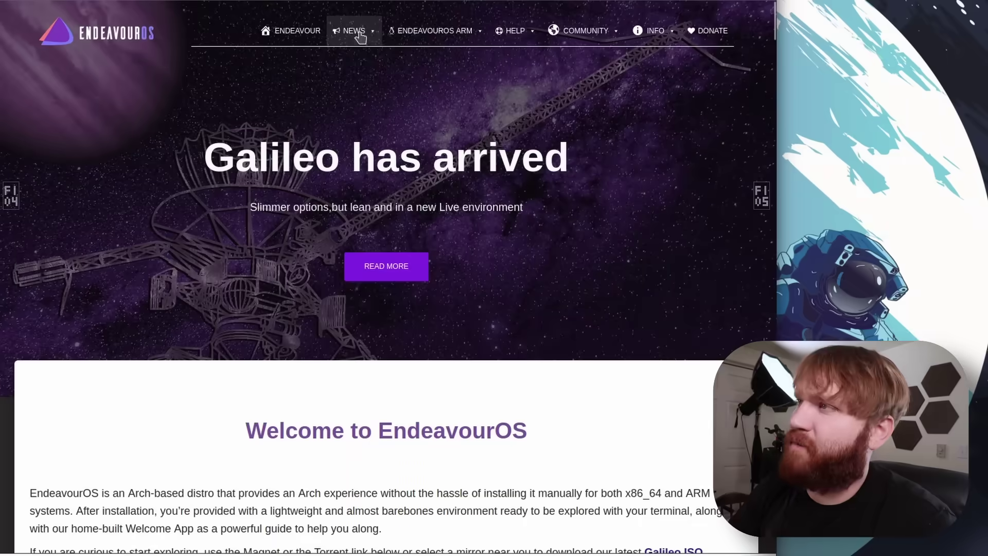
left_click(354, 22)
left_click(208, 329)
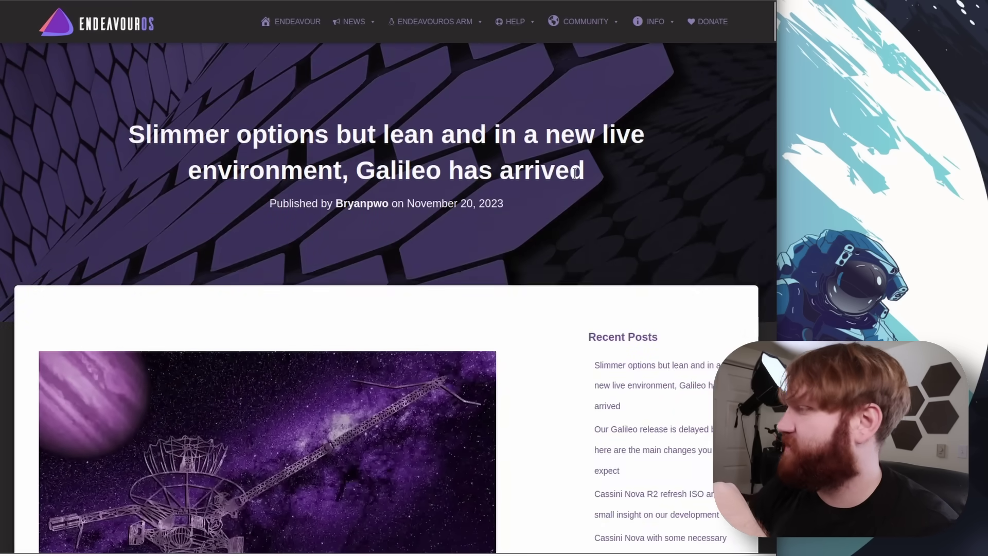
left_click_drag(772, 32, 782, 133)
- Highlight the KDE Plasma replacing Xfce passage and the list of dropped community editions
left_click_drag(134, 351, 35, 239)
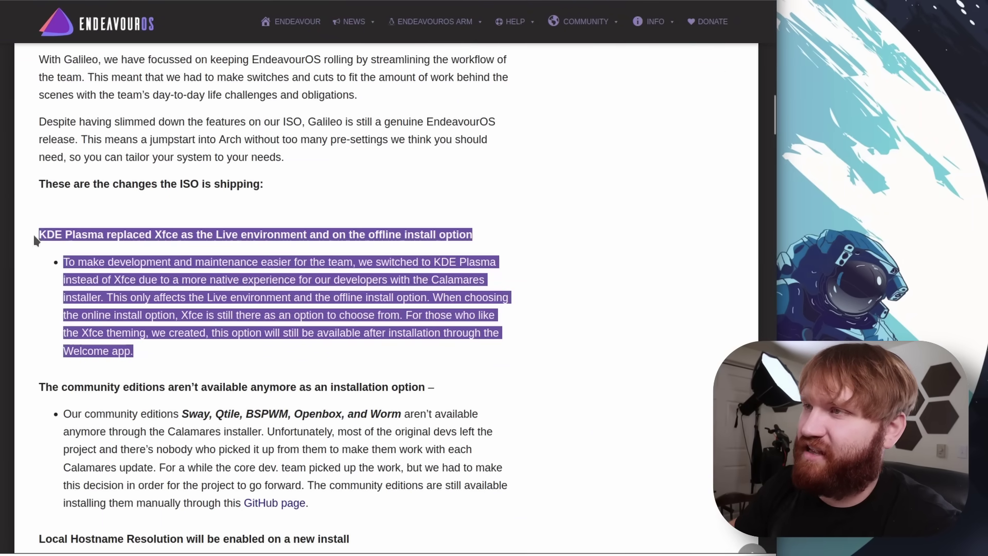
left_click(181, 407)
scroll(260, 386, "down", 2)
left_click_drag(264, 354, 67, 333)
left_click(188, 329)
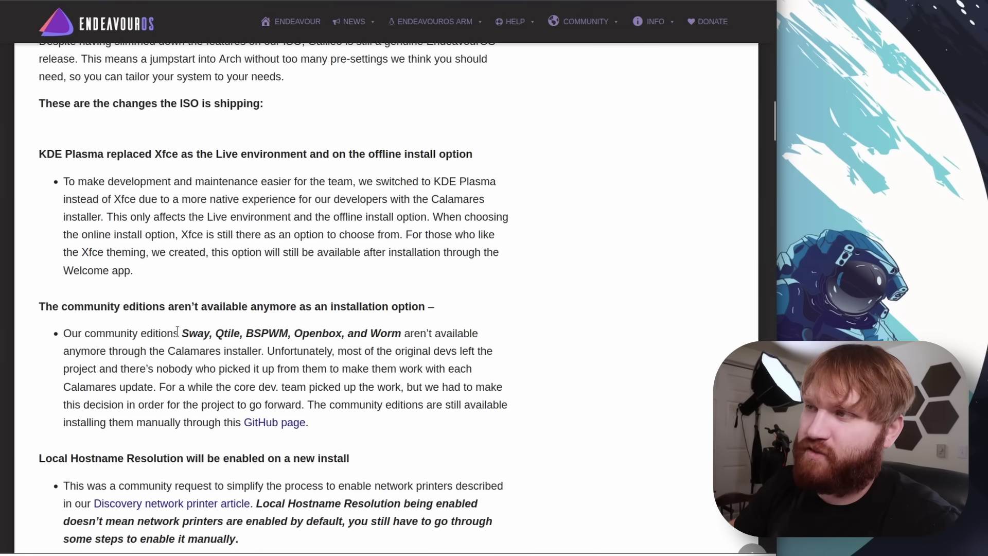
left_click_drag(178, 332, 496, 355)
left_click(496, 363)
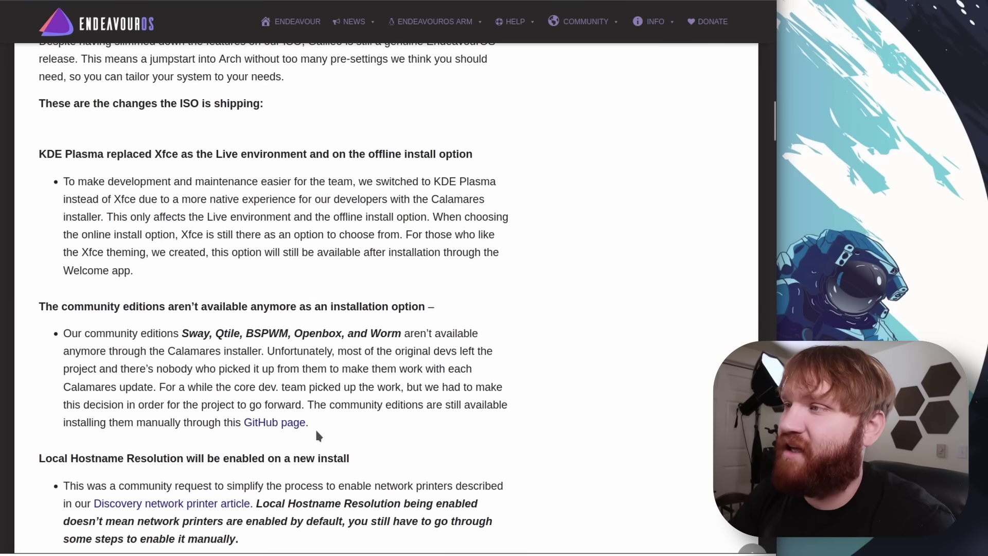
- Highlight the package selection screen heading and read on to 'Have fun with it'
scroll(751, 301, "down", 7)
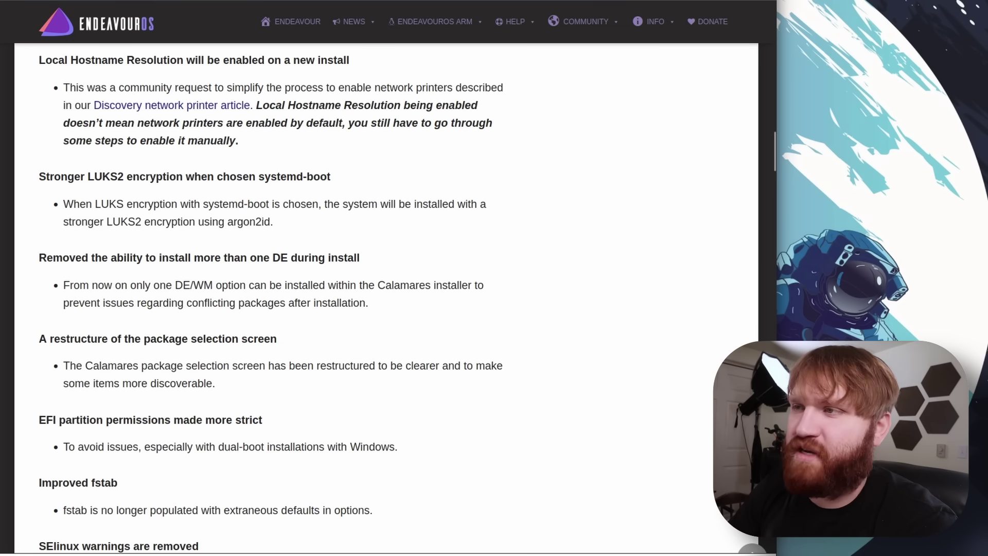
left_click_drag(61, 336, 239, 342)
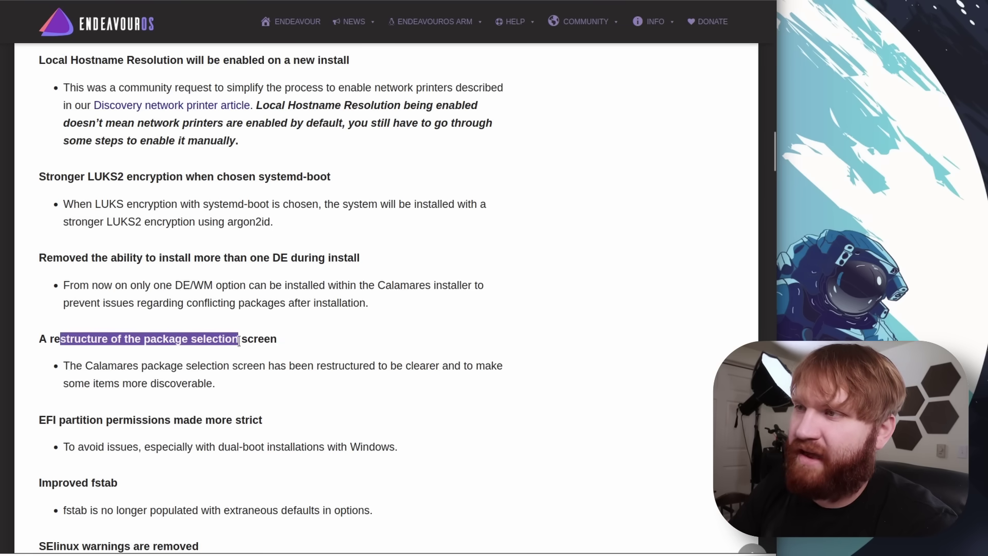
left_click(490, 384)
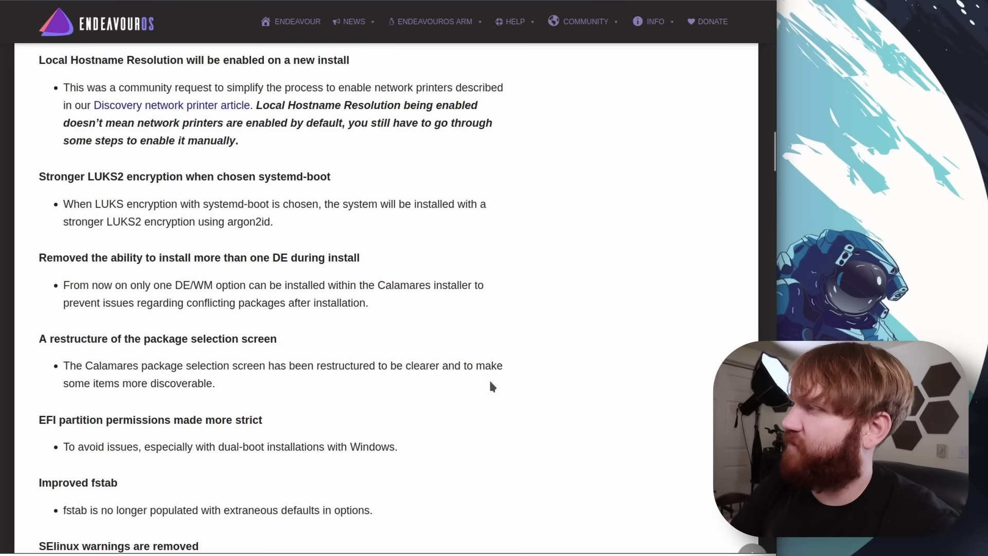
scroll(615, 360, "down", 5)
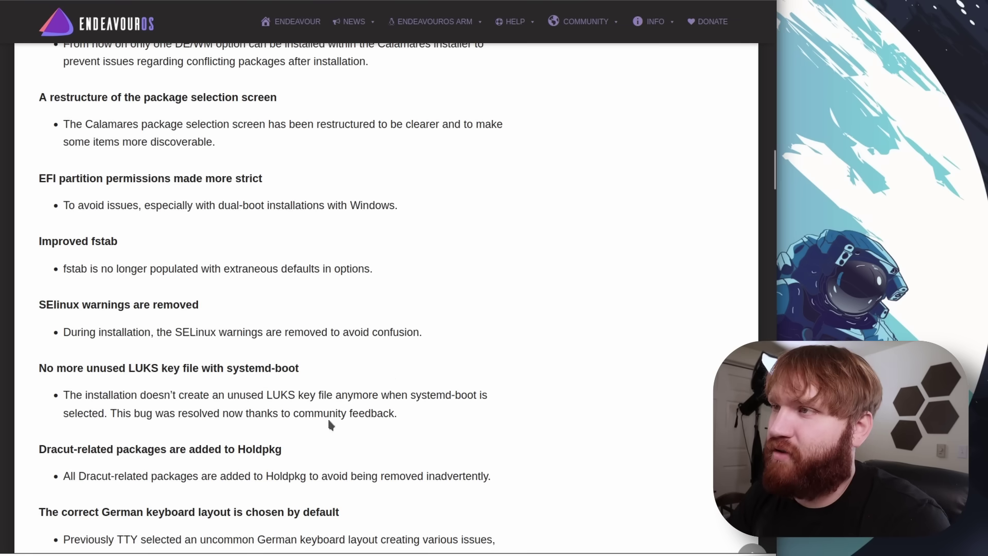
scroll(329, 412, "down", 9)
scroll(253, 339, "down", 2)
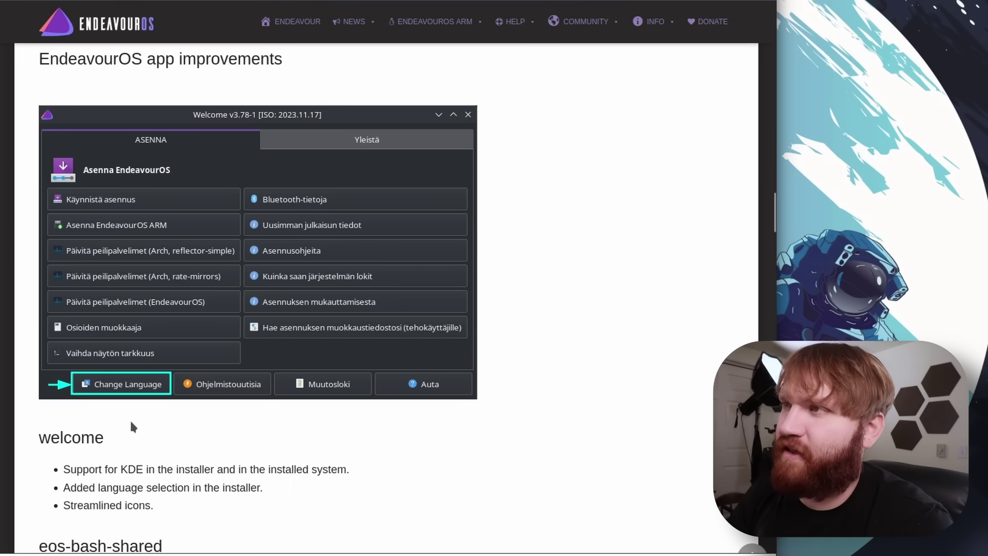
scroll(324, 496, "up", 1)
scroll(324, 496, "down", 3)
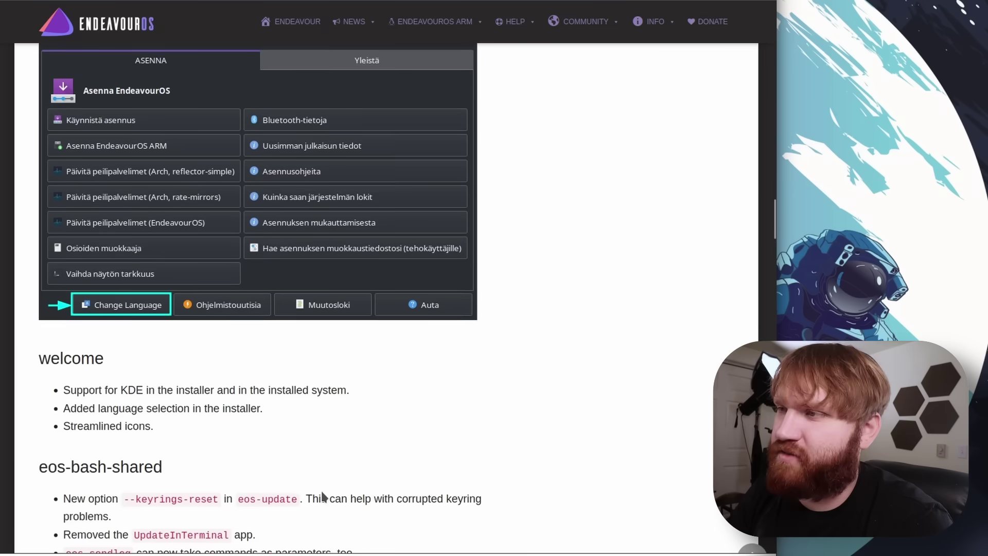
scroll(729, 337, "down", 8)
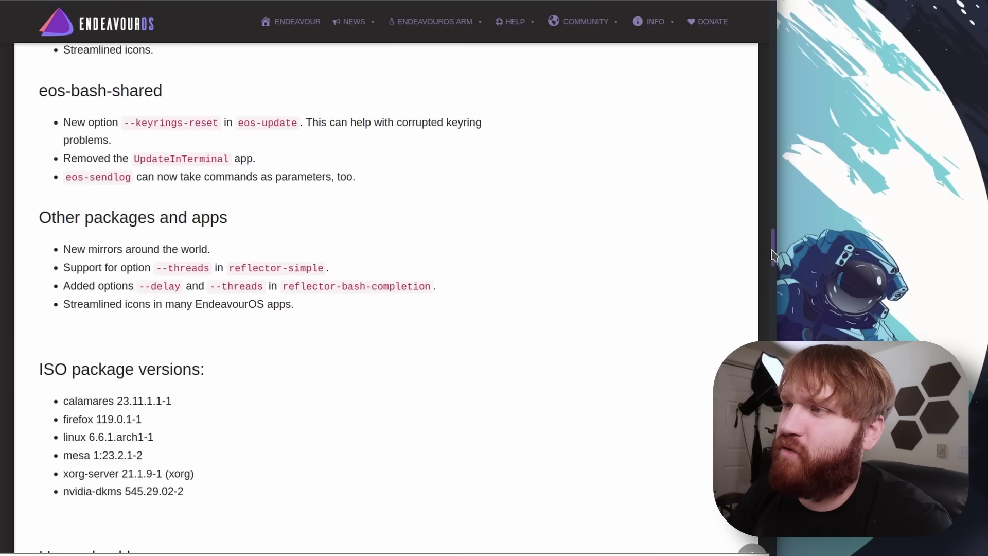
scroll(165, 132, "down", 7)
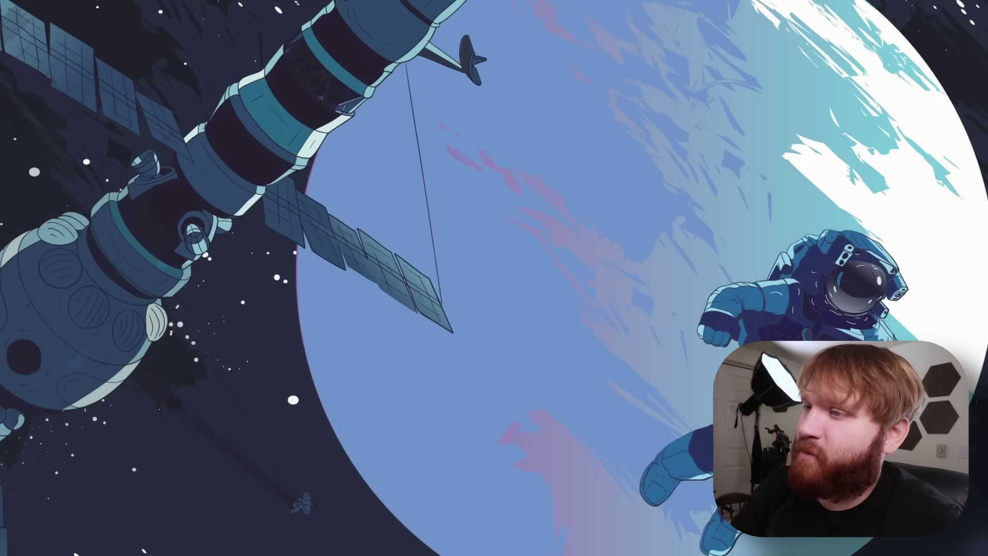
- Launch a terminal from the application launcher and run neofetch
key("super")
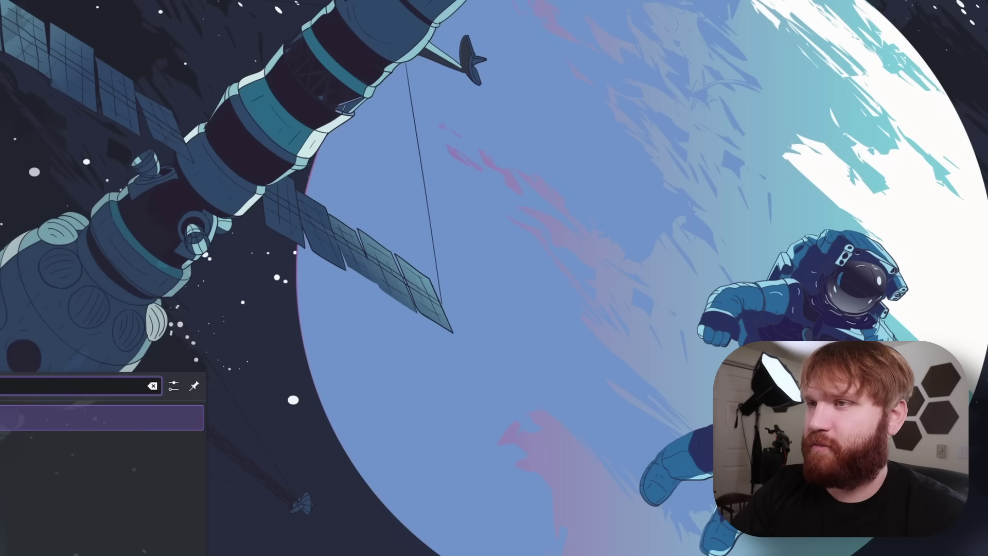
key("Return")
type("neofe")
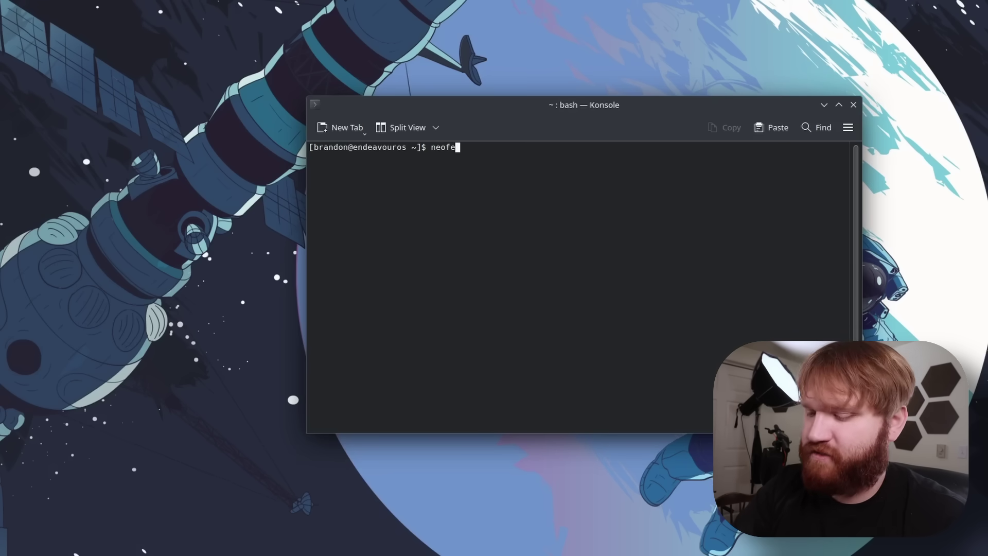
type("tch")
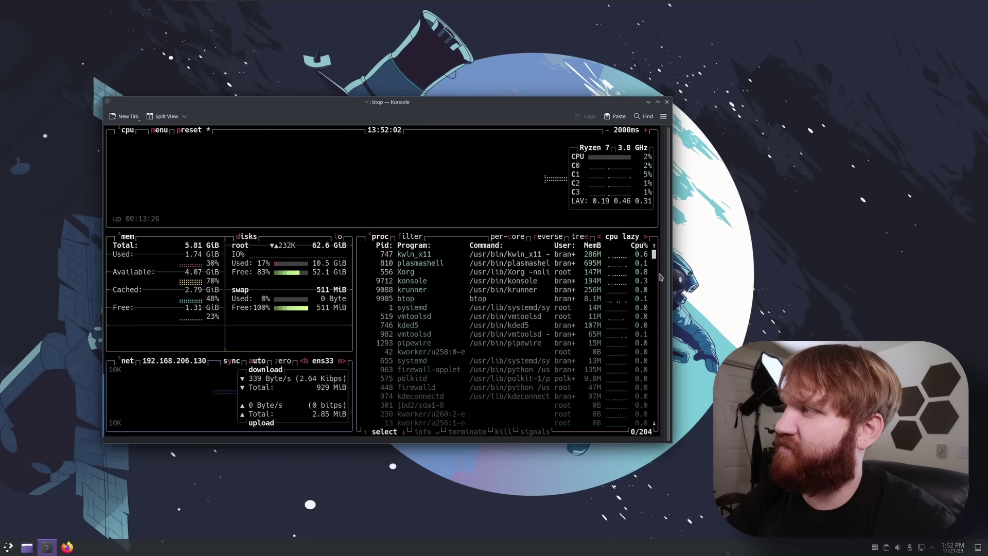
- Scroll through btop's process list and back to the top
scroll(655, 283, "down", 20)
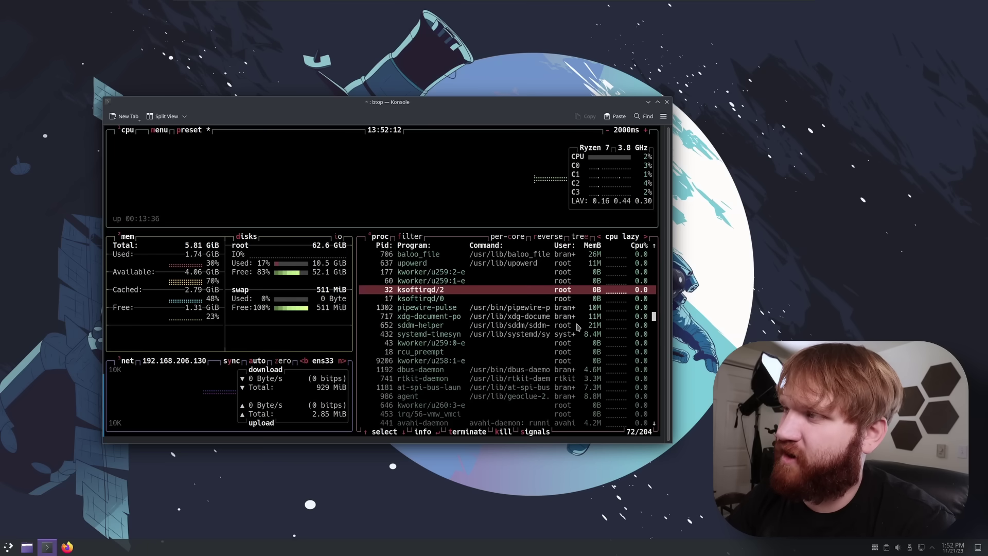
scroll(578, 327, "down", 3)
scroll(577, 327, "up", 3)
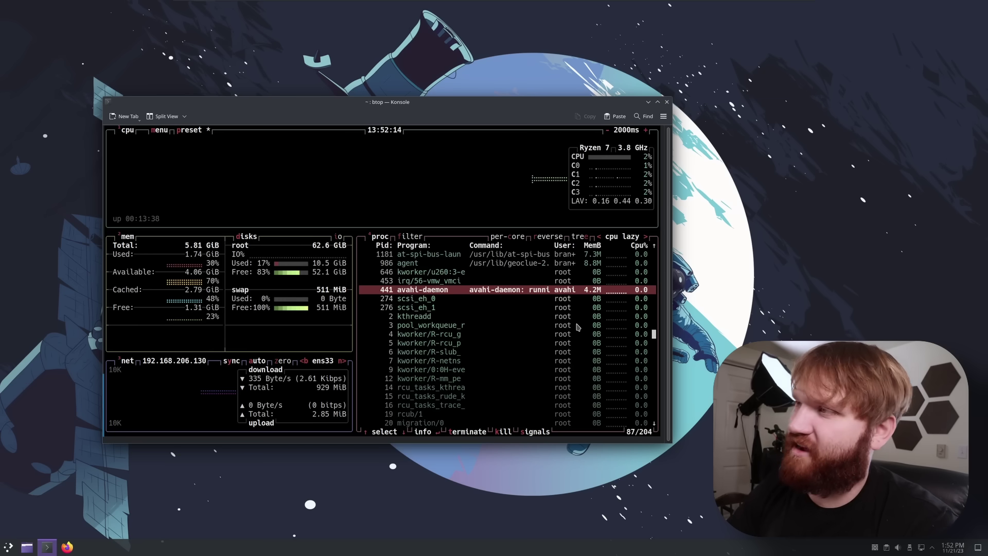
scroll(656, 332, "down", 9)
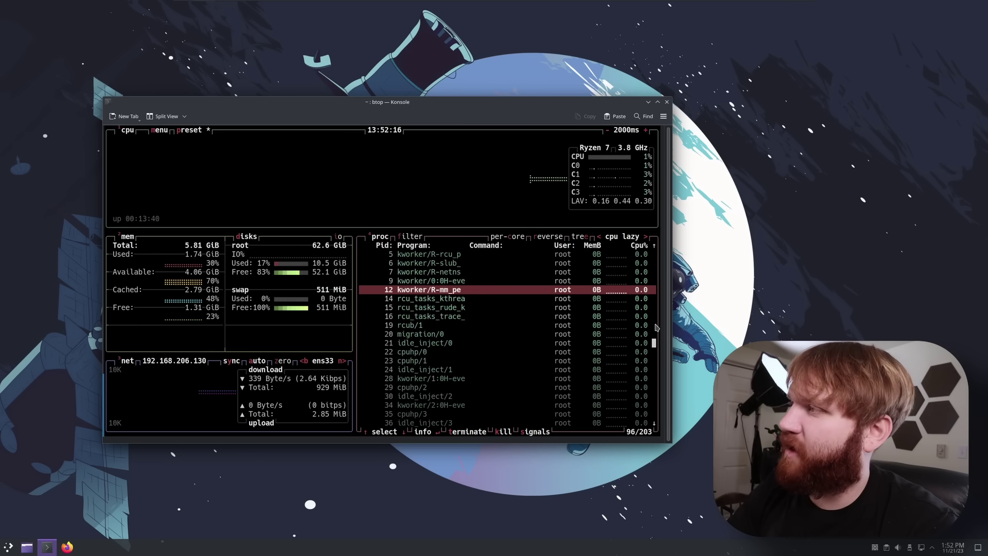
left_click_drag(656, 300, 656, 257)
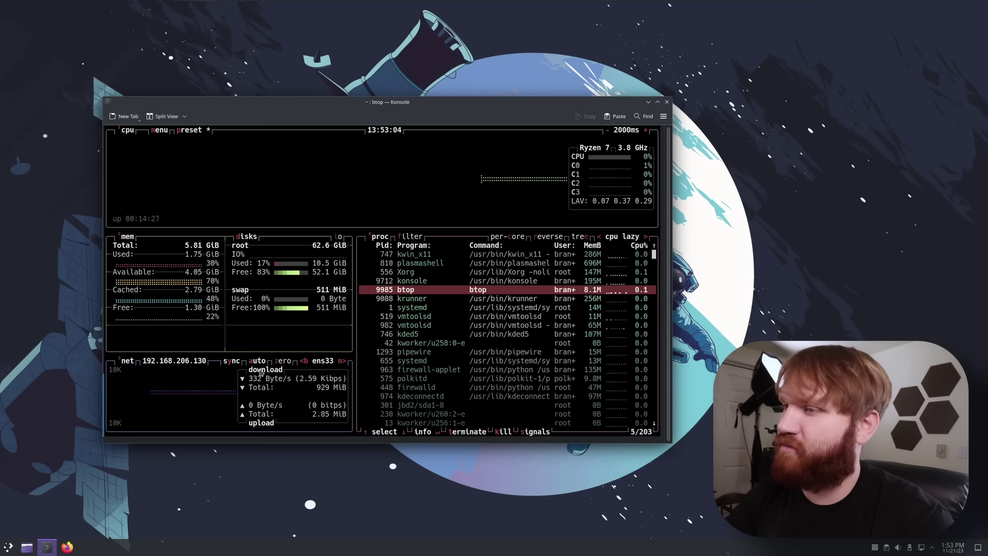
- Launch Firefox and arrange it beside a narrowed, repositioned btop terminal
left_click(67, 547)
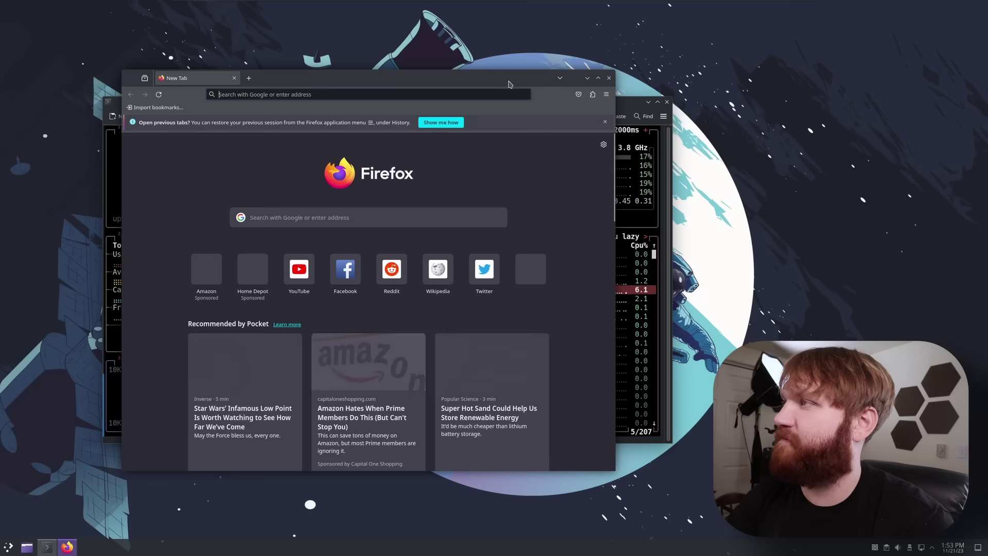
left_click_drag(508, 84, 707, 82)
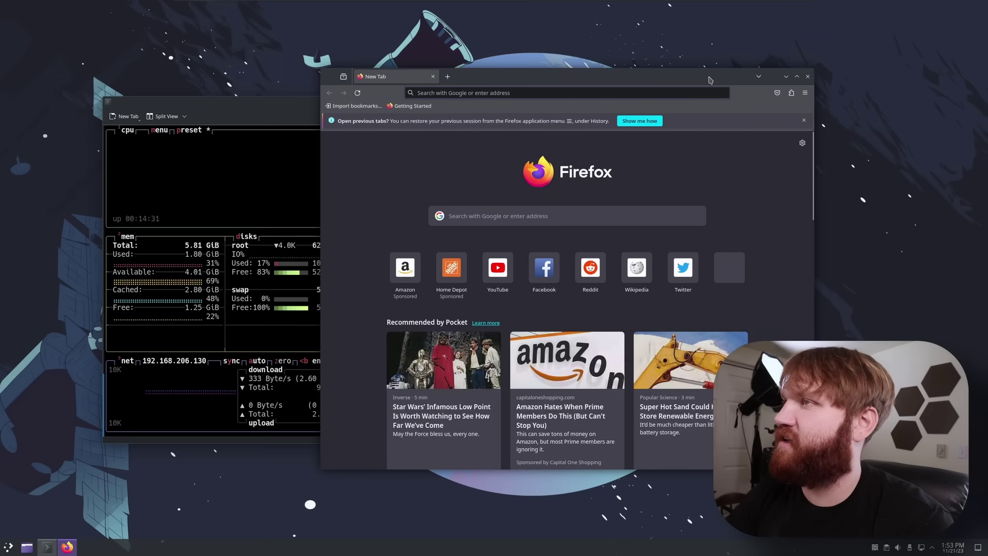
key("alt+Tab")
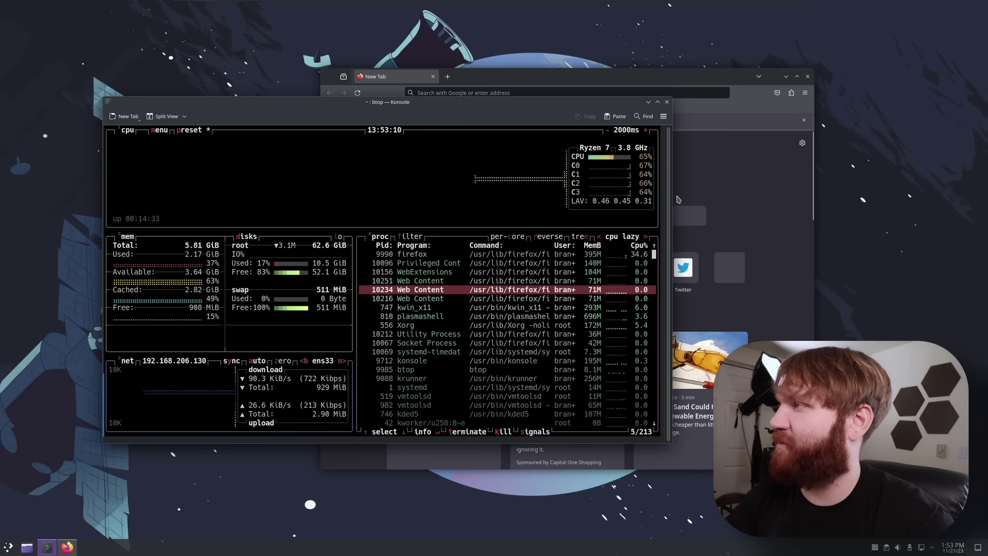
left_click_drag(655, 194, 517, 193)
left_click_drag(377, 101, 602, 137)
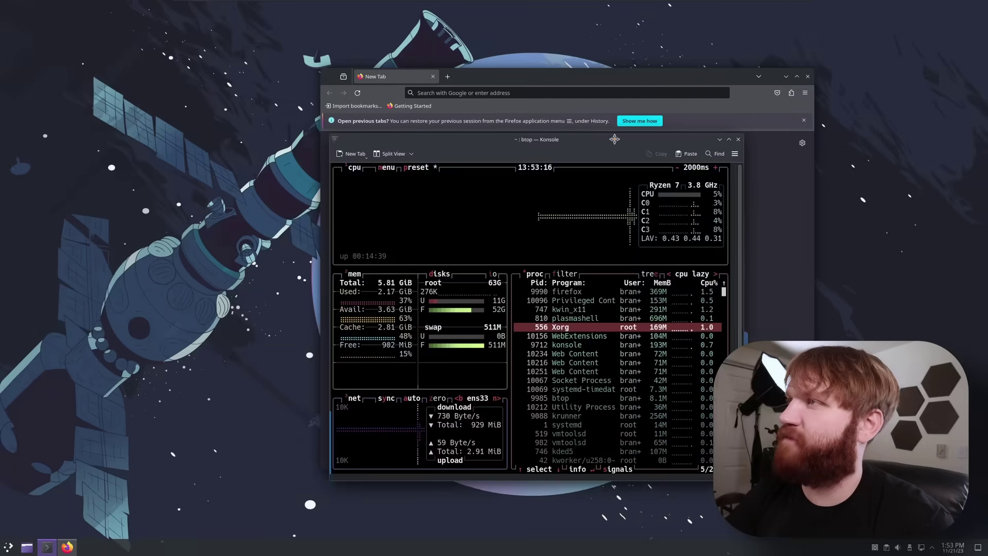
left_click_drag(610, 78, 417, 52)
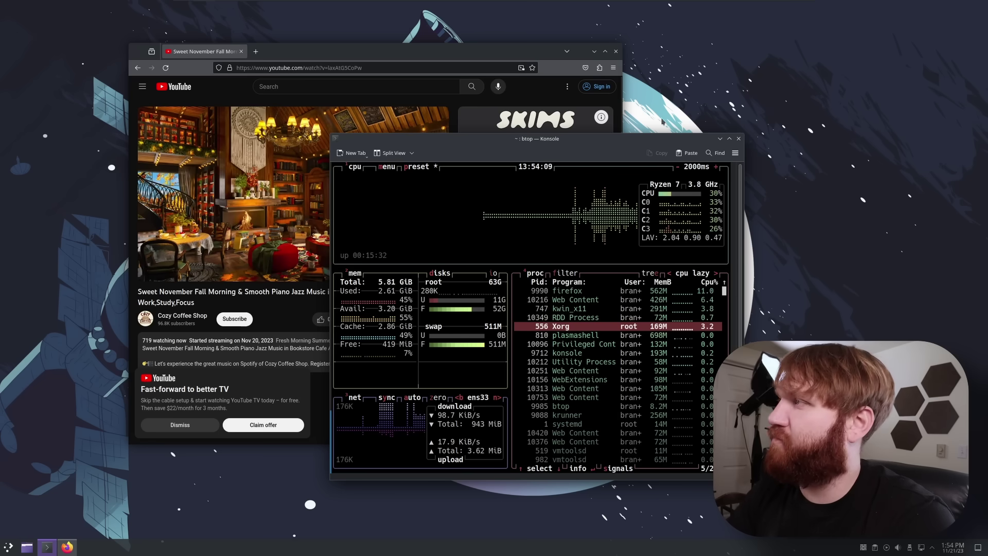
- Bring the YouTube Firefox window forward and close it
left_click(544, 55)
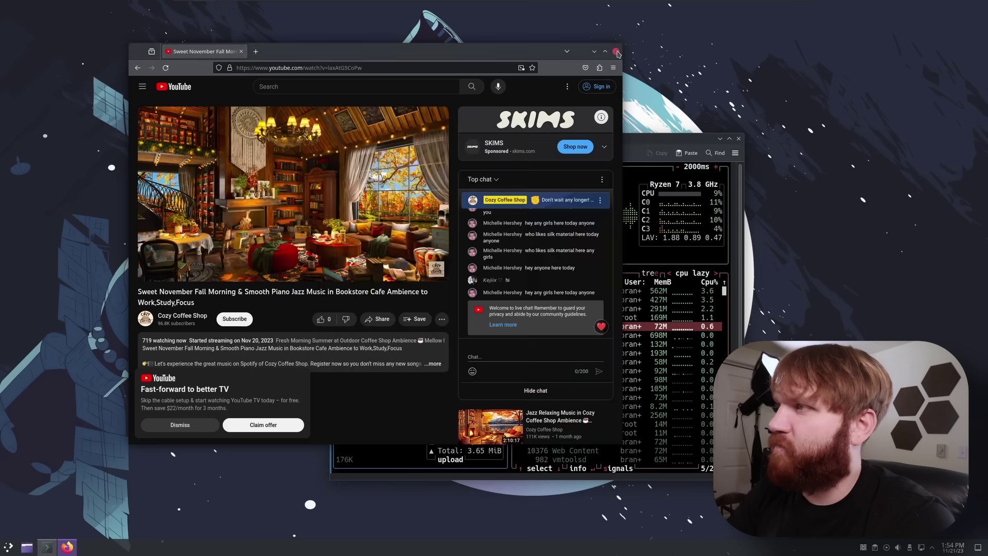
left_click(616, 51)
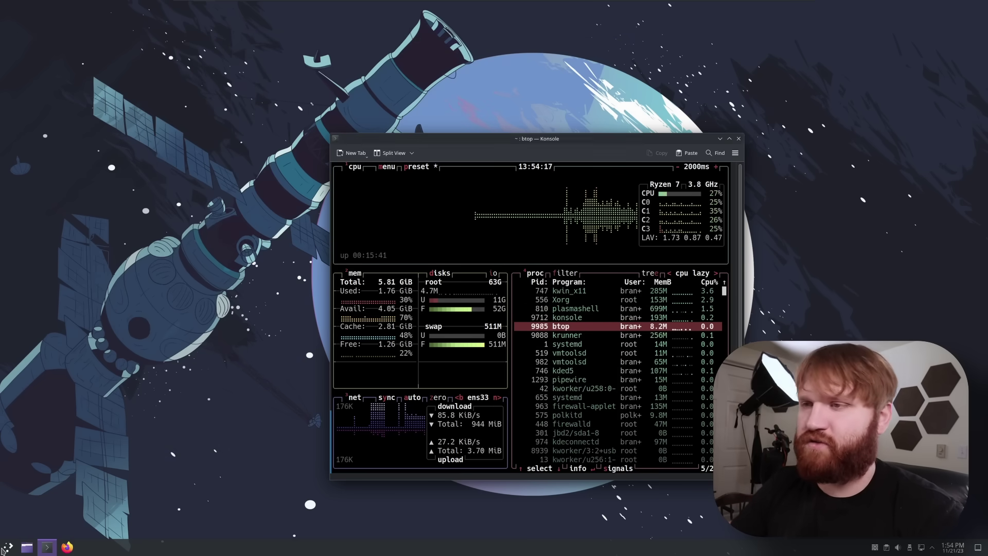
left_click(9, 546)
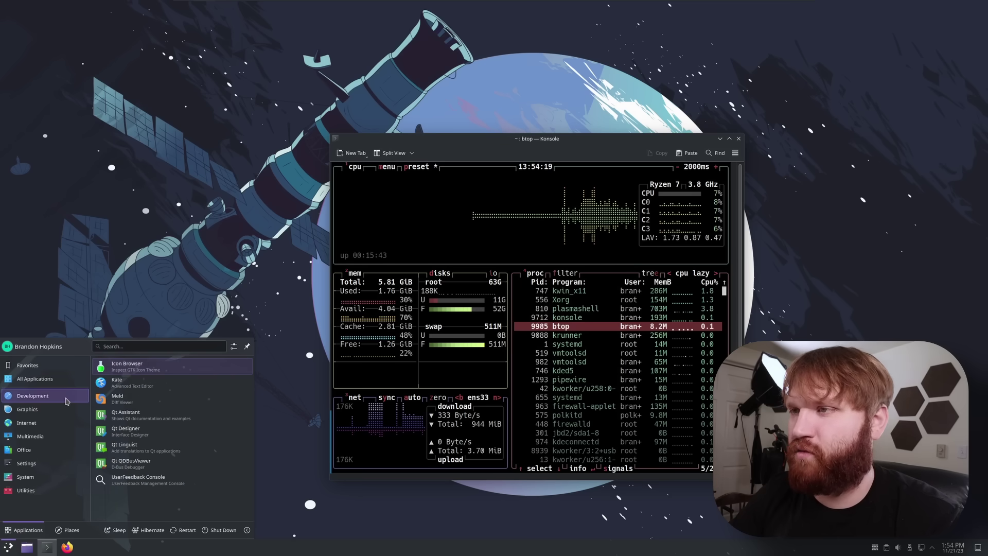
- Search the launcher for 'wel', start the Welcome app and move it upper left
type("eos")
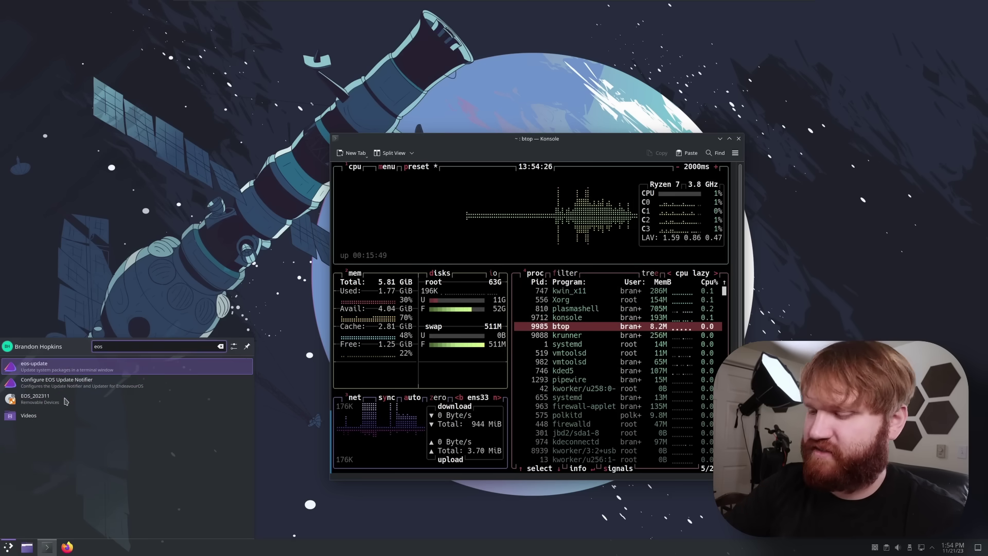
key("BackSpace")
key("BackSpace")
key("BackSpace")
type("wel")
key("Return")
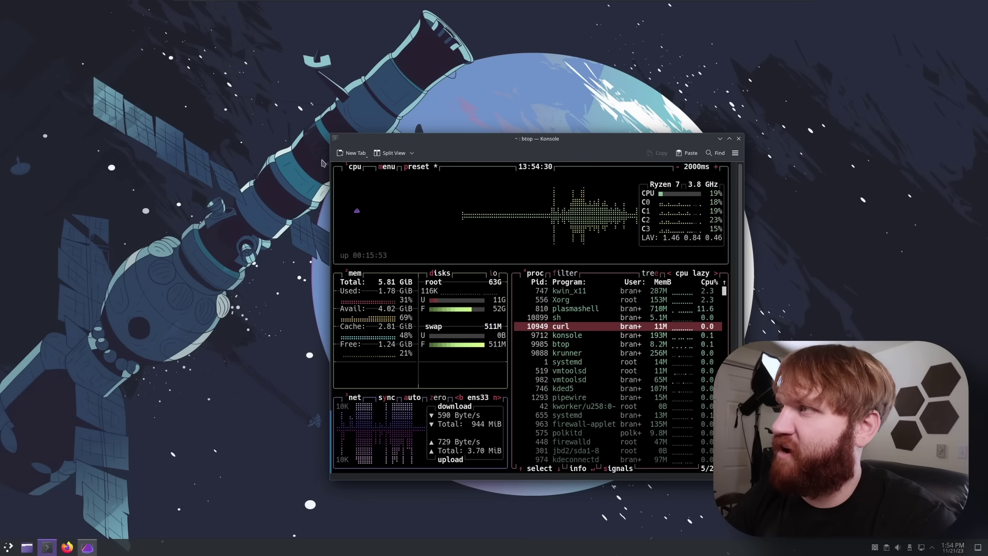
left_click_drag(426, 181, 212, 115)
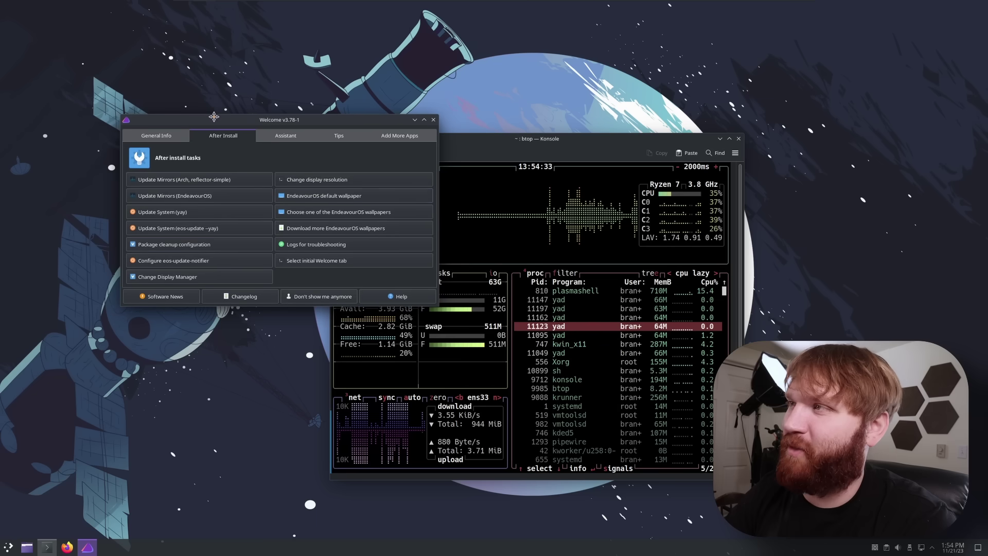
- Step through Assistant, Tips and Add More Apps, then open the popular apps installer
left_click(287, 136)
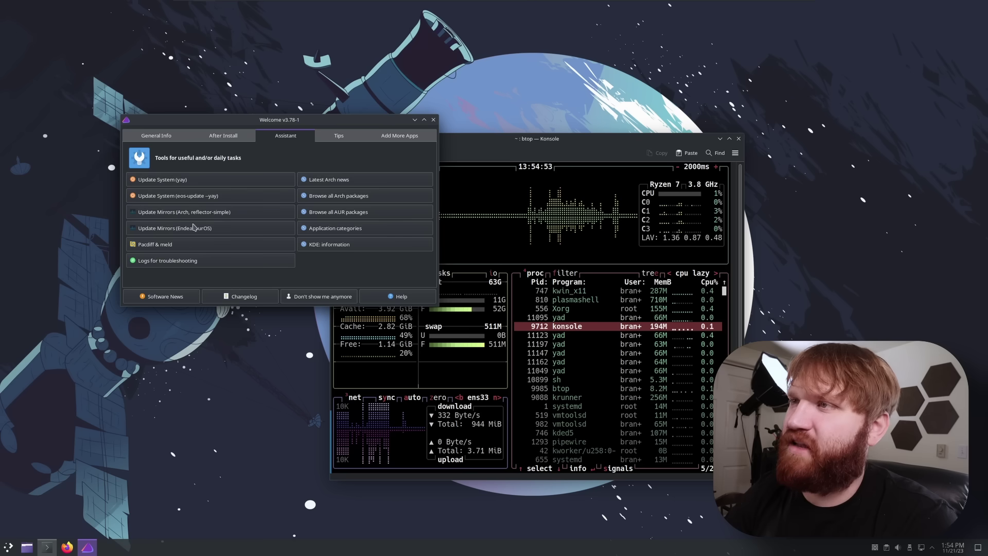
left_click(334, 137)
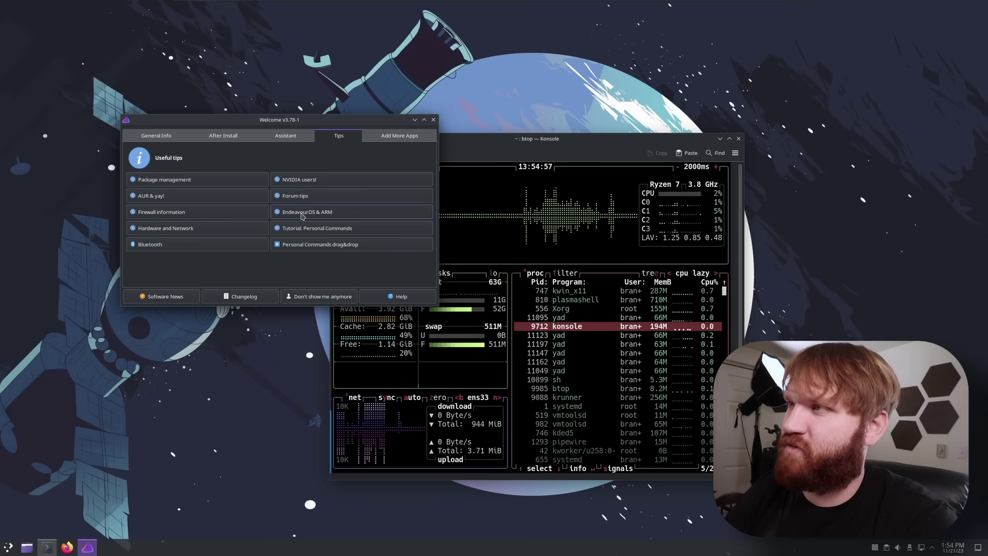
left_click(398, 138)
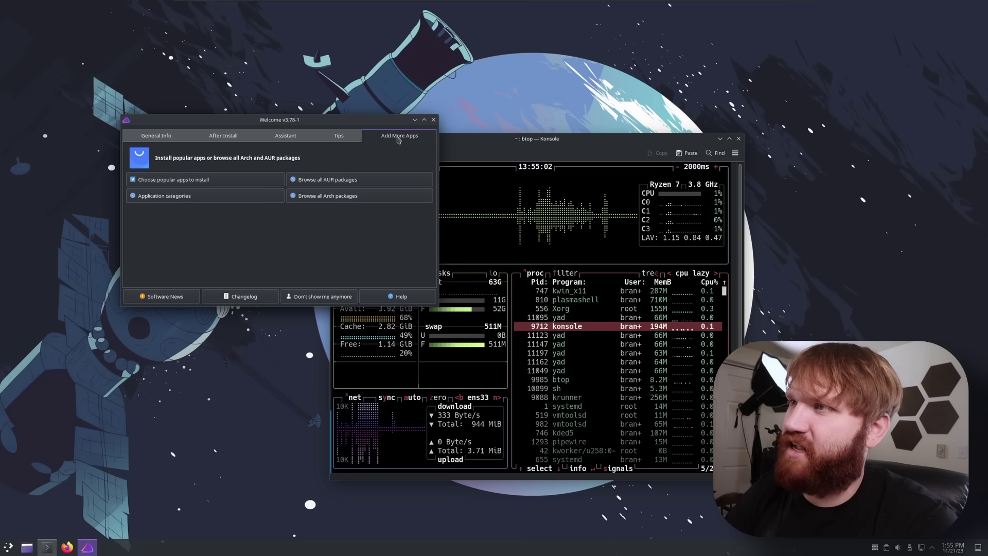
left_click(332, 180)
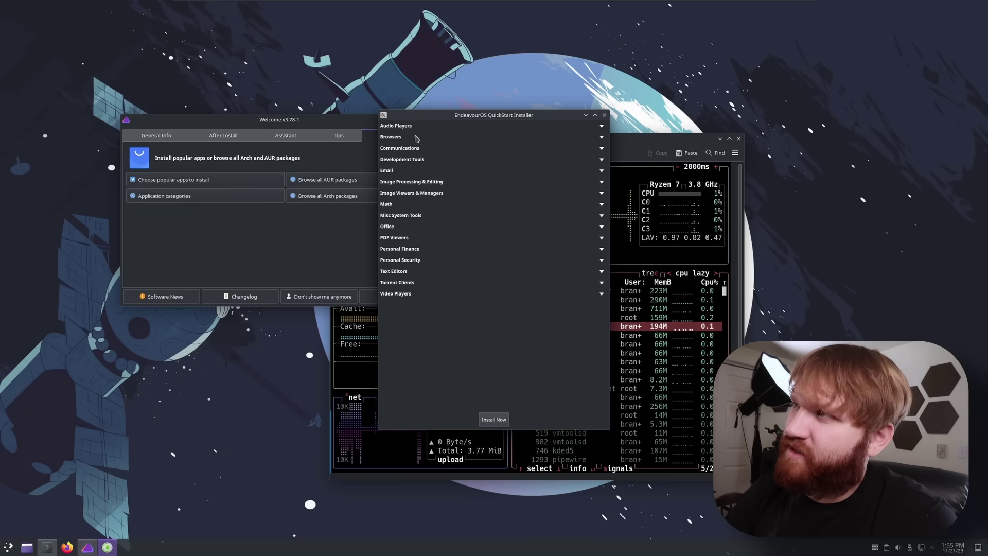
- Expand Browsers, Communications, Email and Image Processing, and tick chromium and gimp
left_click_drag(432, 117, 351, 75)
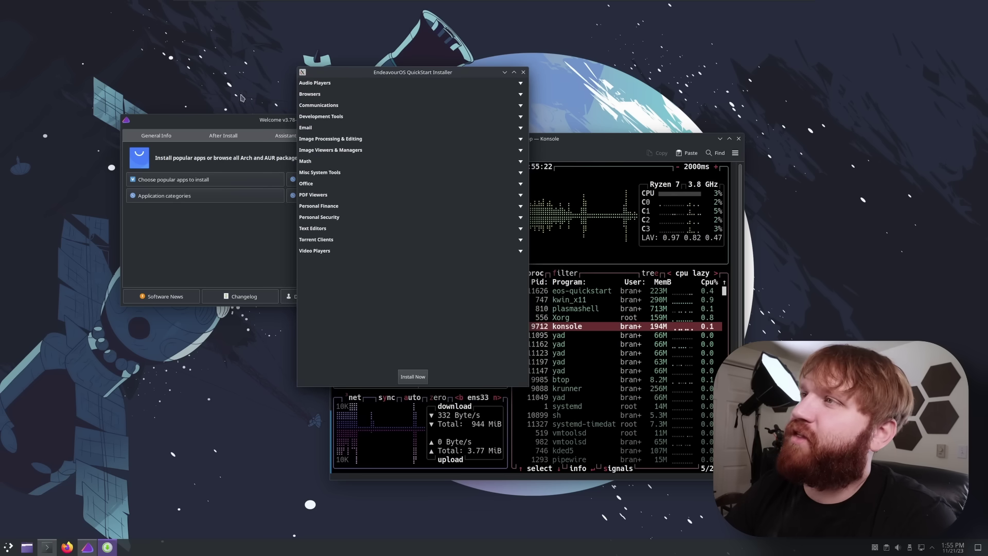
left_click(521, 94)
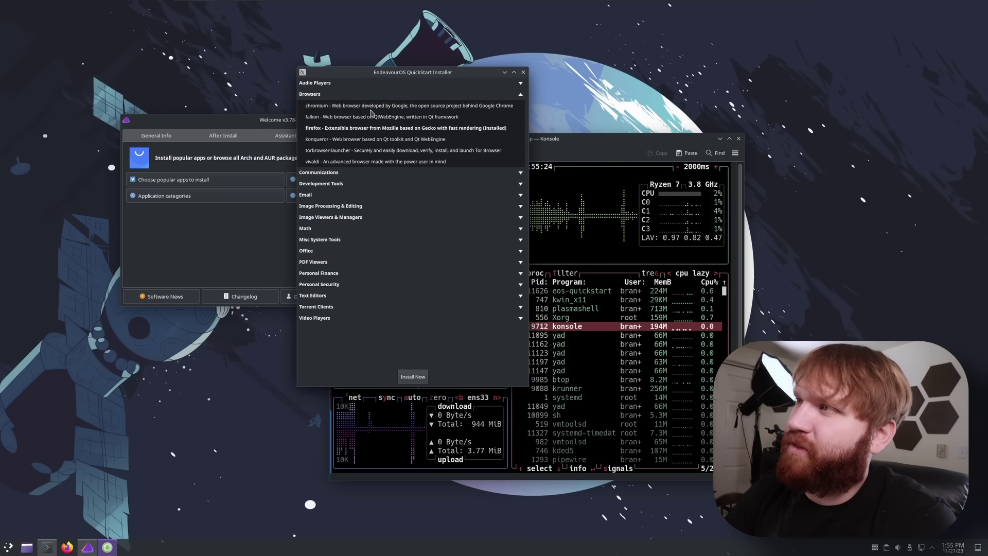
left_click(331, 107)
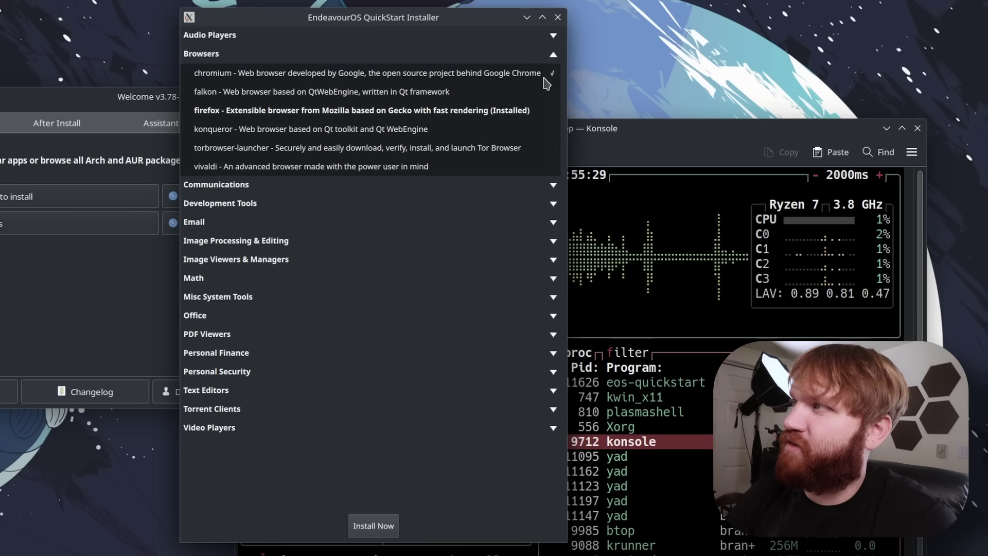
left_click(554, 186)
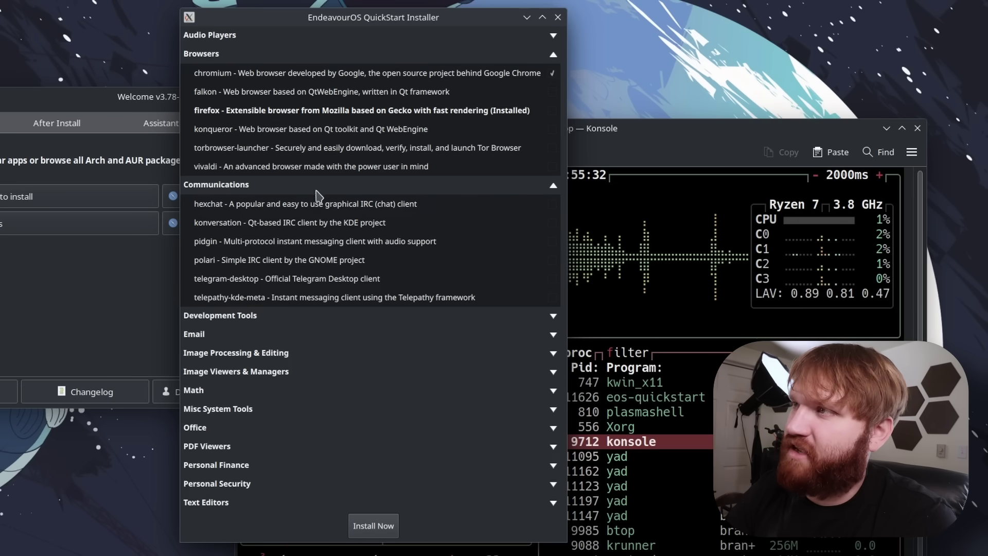
left_click(553, 335)
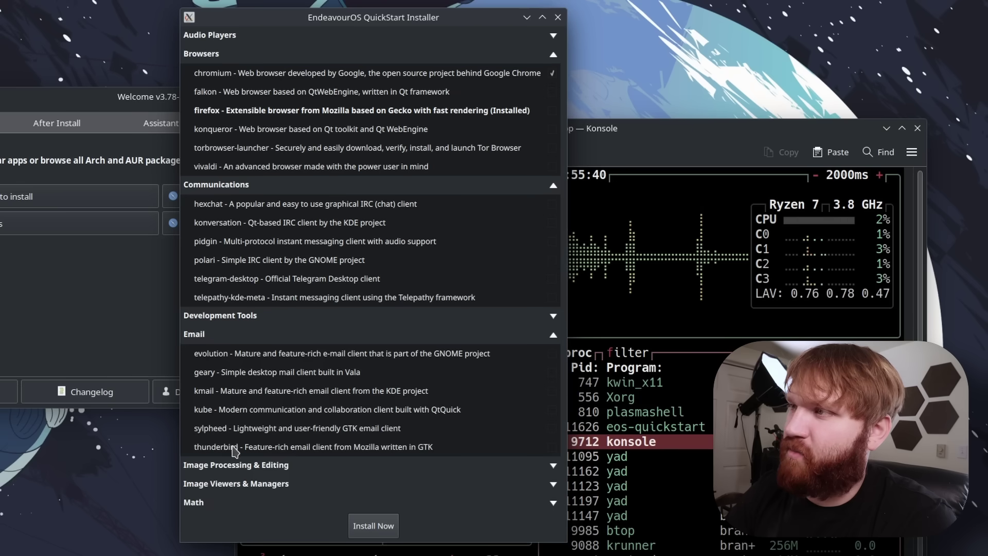
left_click(553, 465)
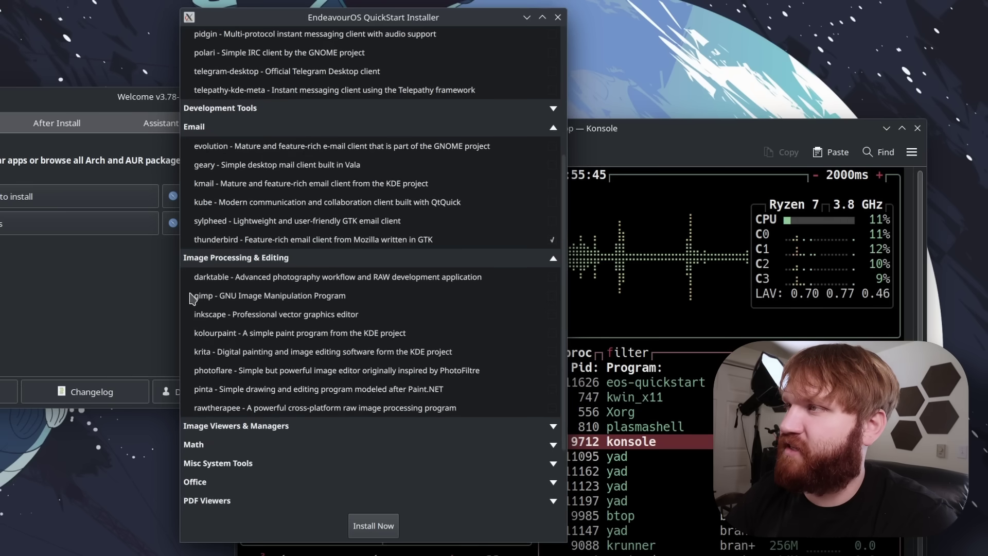
left_click(211, 301)
- Tick libreoffice-fresh under Office and ktorrent under Torrent Clients, then search the launcher for mpv
left_click(447, 482)
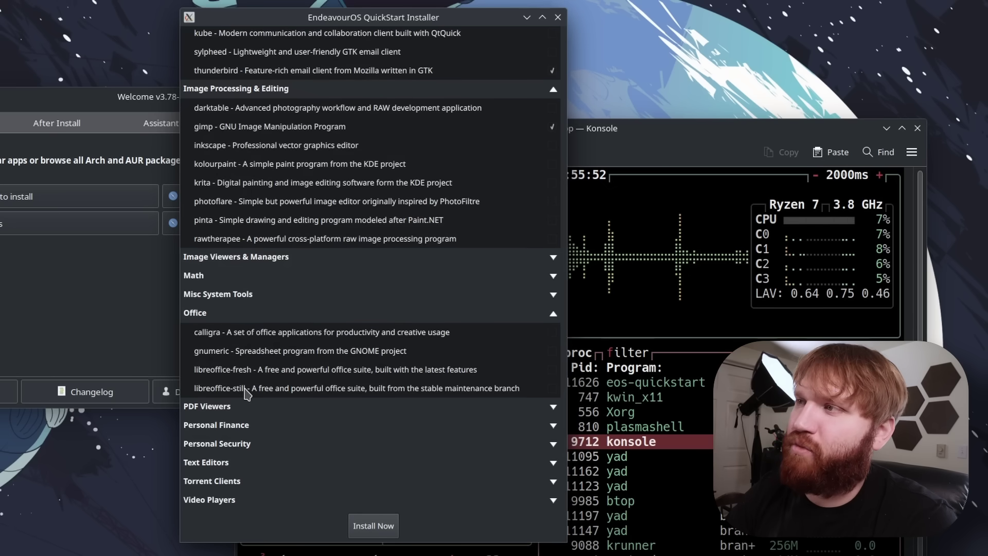
left_click(264, 371)
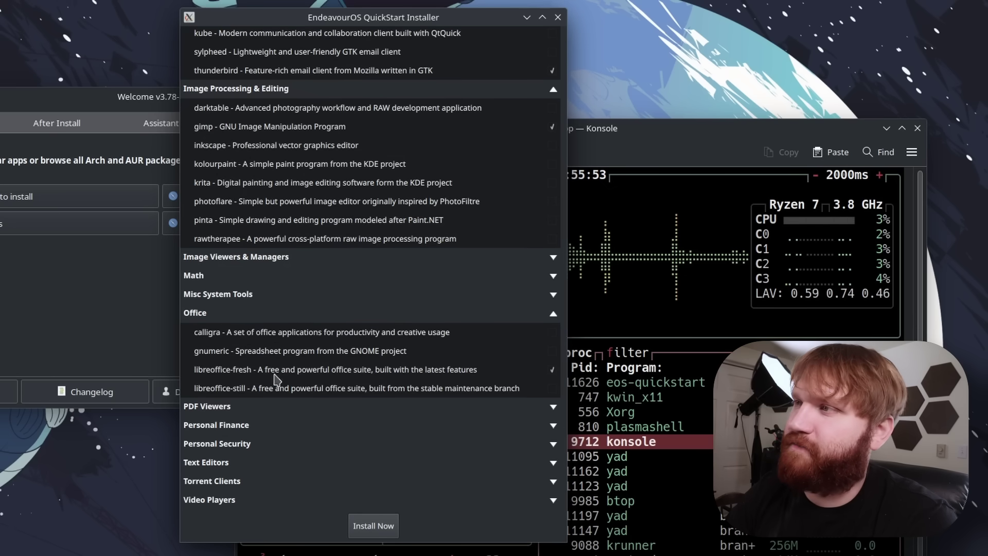
left_click(553, 481)
scroll(565, 363, "down", 2)
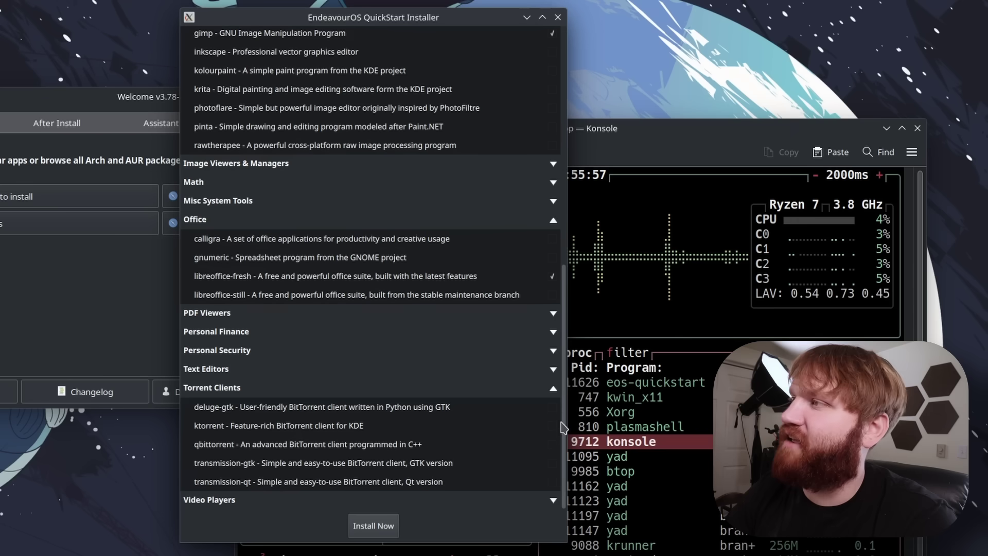
left_click(322, 427)
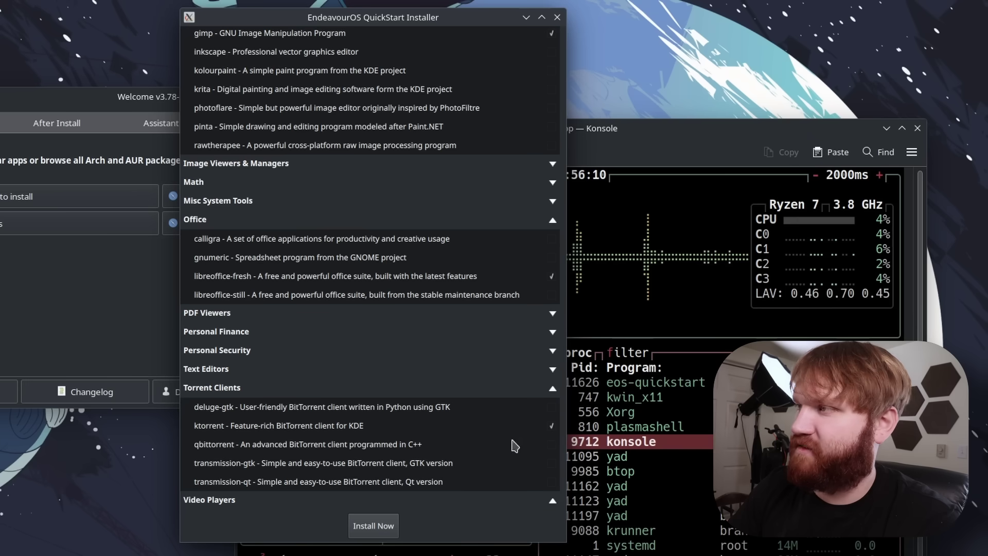
scroll(514, 361, "down", 2)
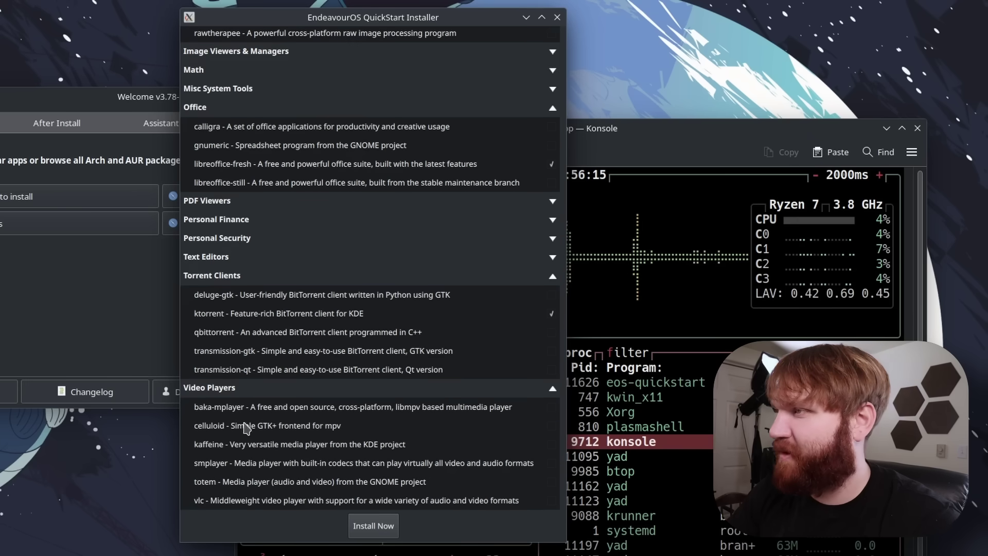
key("super")
type("mpv")
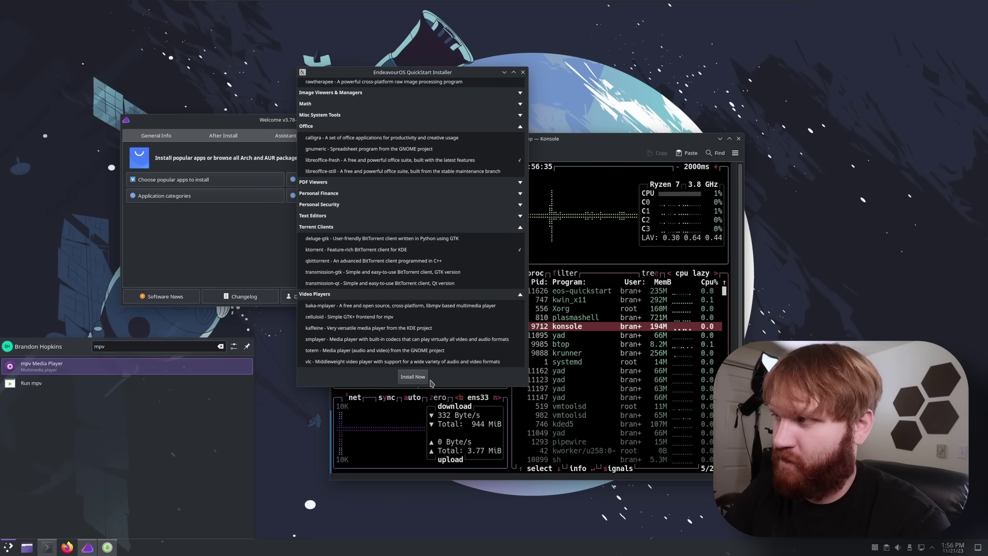
- Start Install Now, authorise with the administrator password, and confirm pacman's proceed prompt
left_click(415, 376)
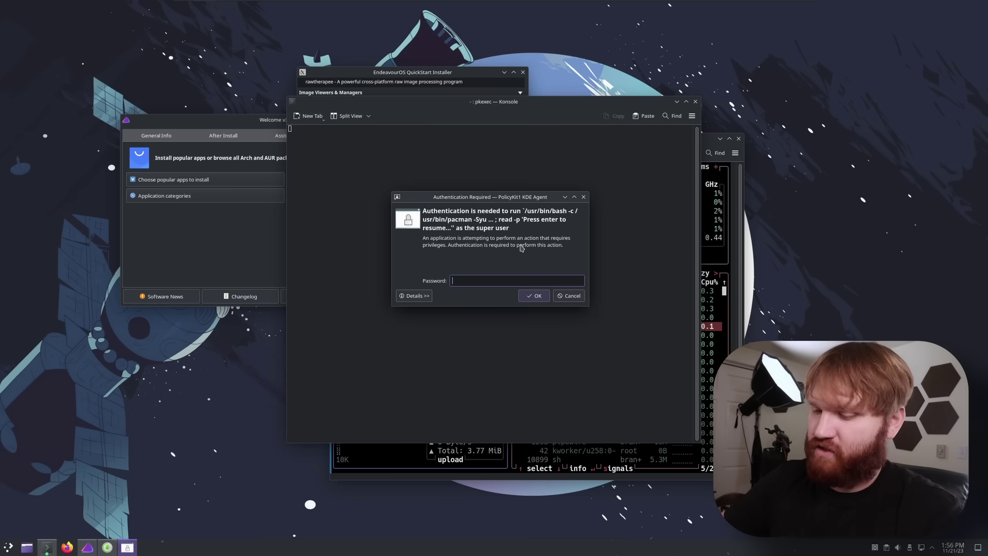
type("***")
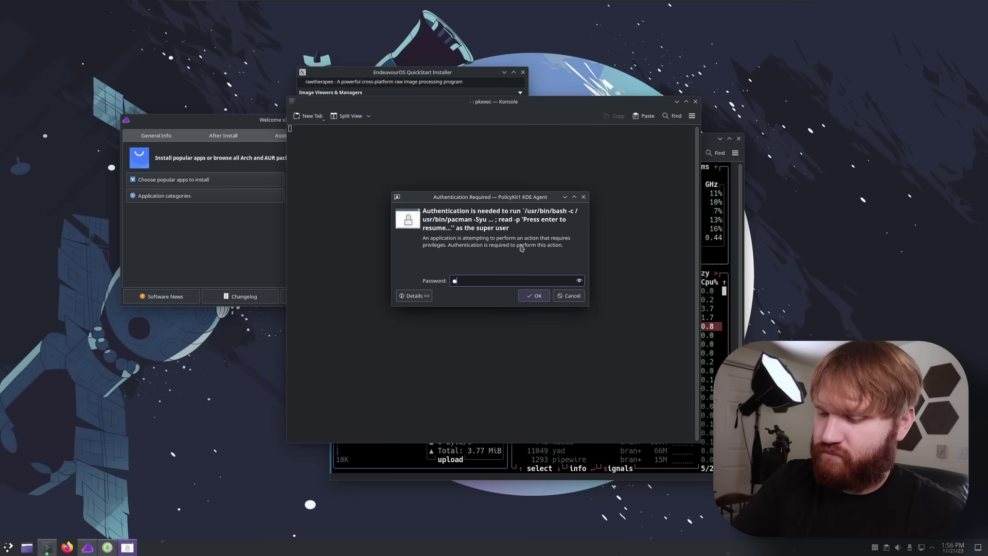
type("******")
key("Return")
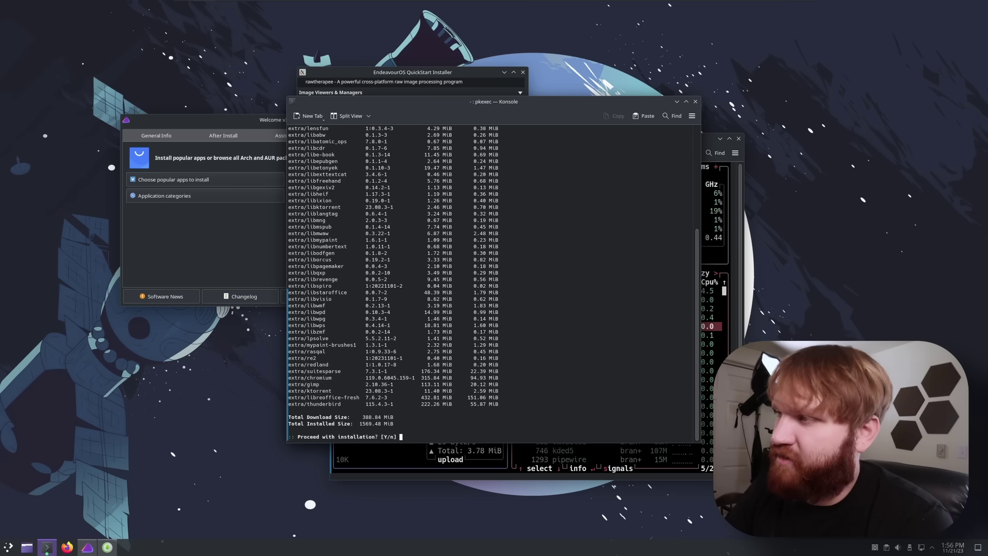
key("Return")
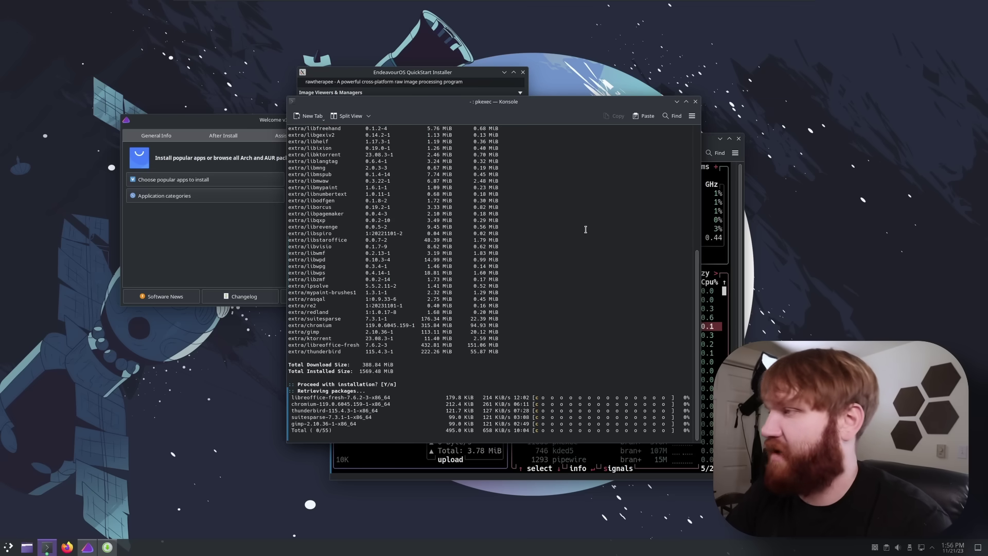